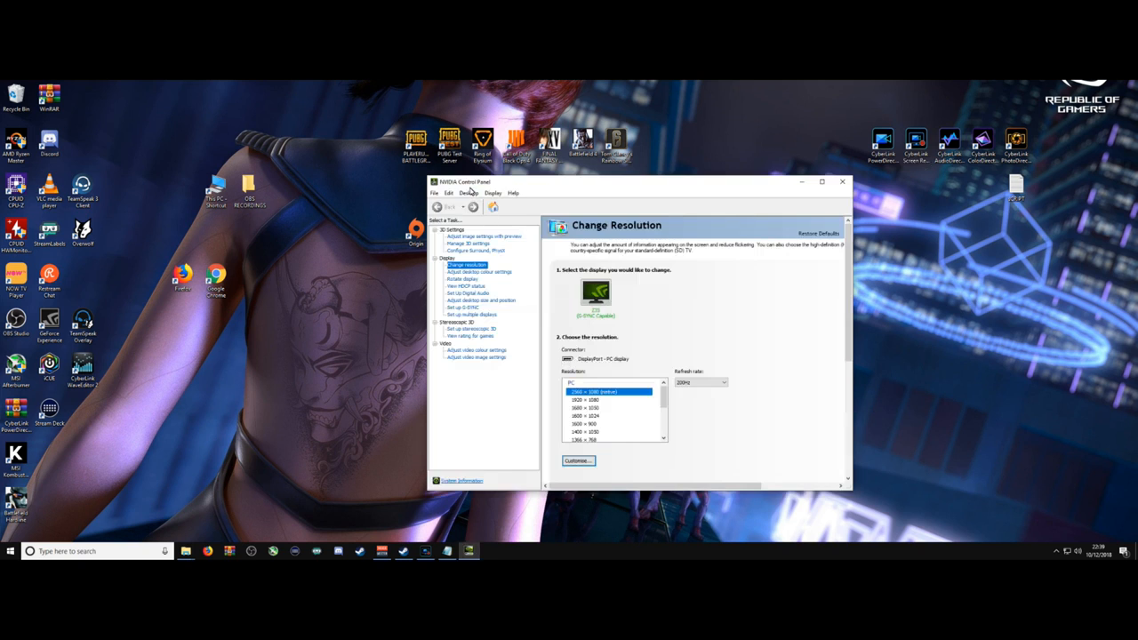
pyautogui.doubleClick(468, 182)
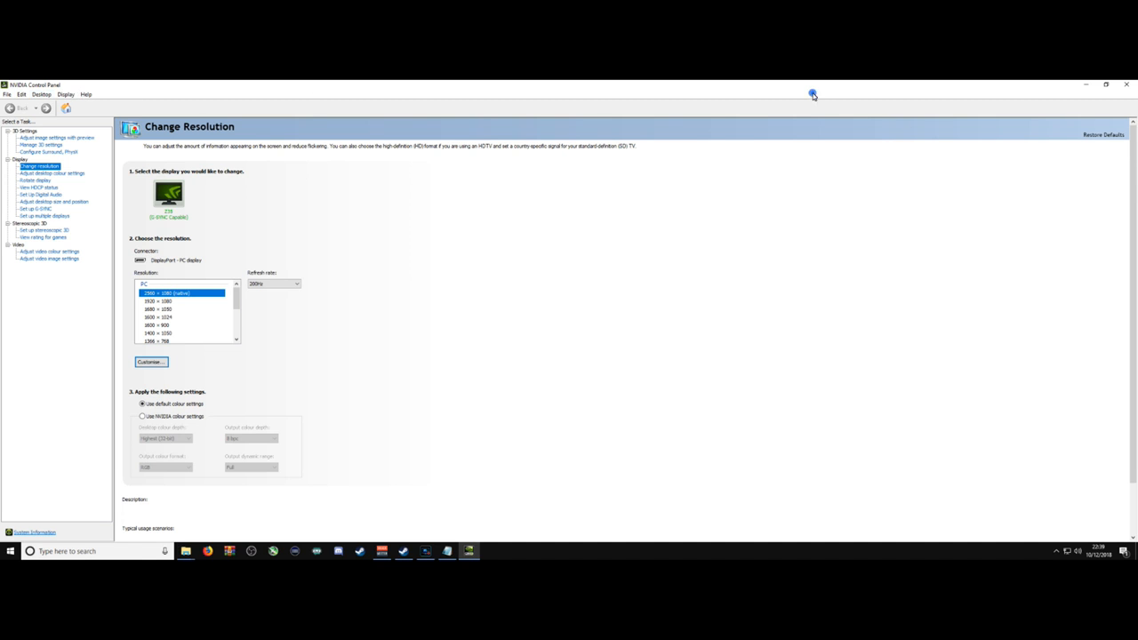
pyautogui.click(1106, 84)
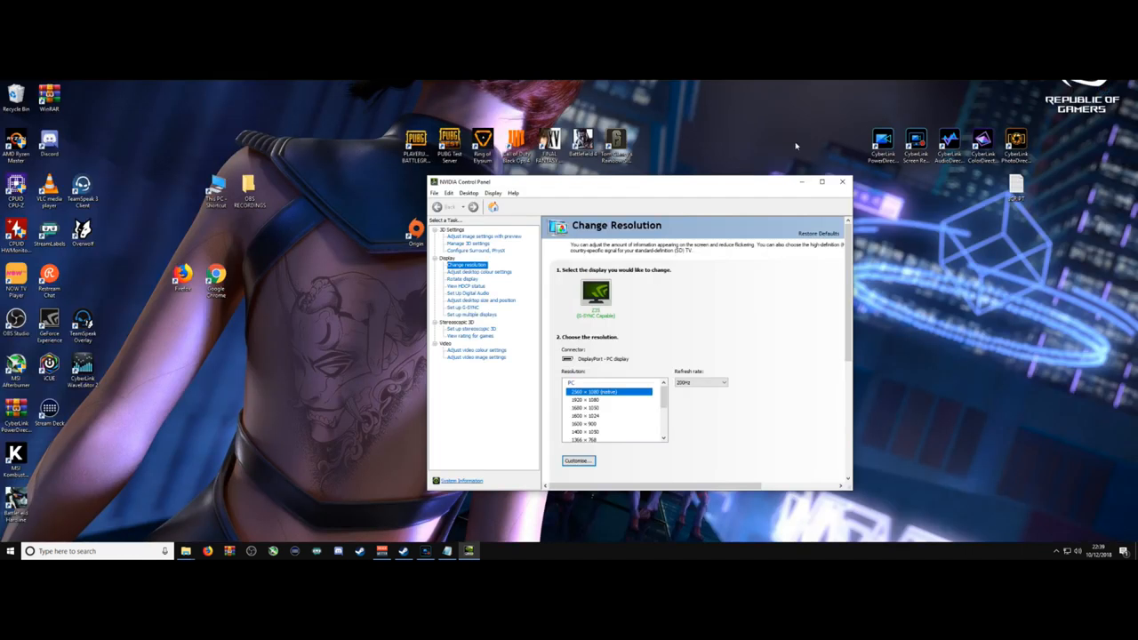
pyautogui.moveTo(614, 189); pyautogui.dragTo(620, 189)
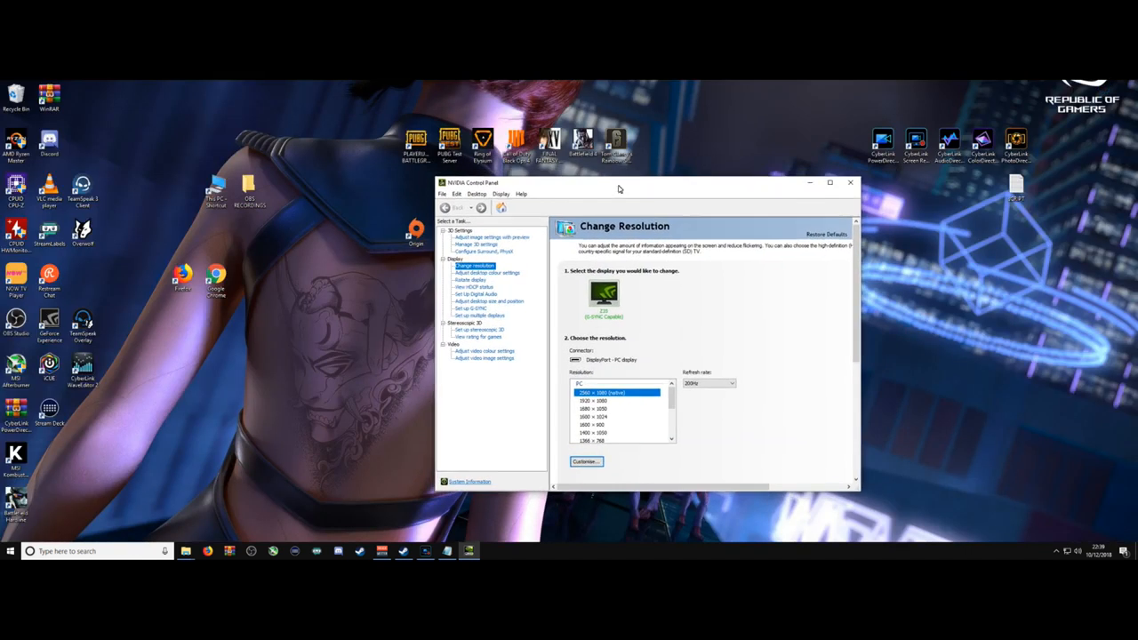
pyautogui.doubleClick(489, 185)
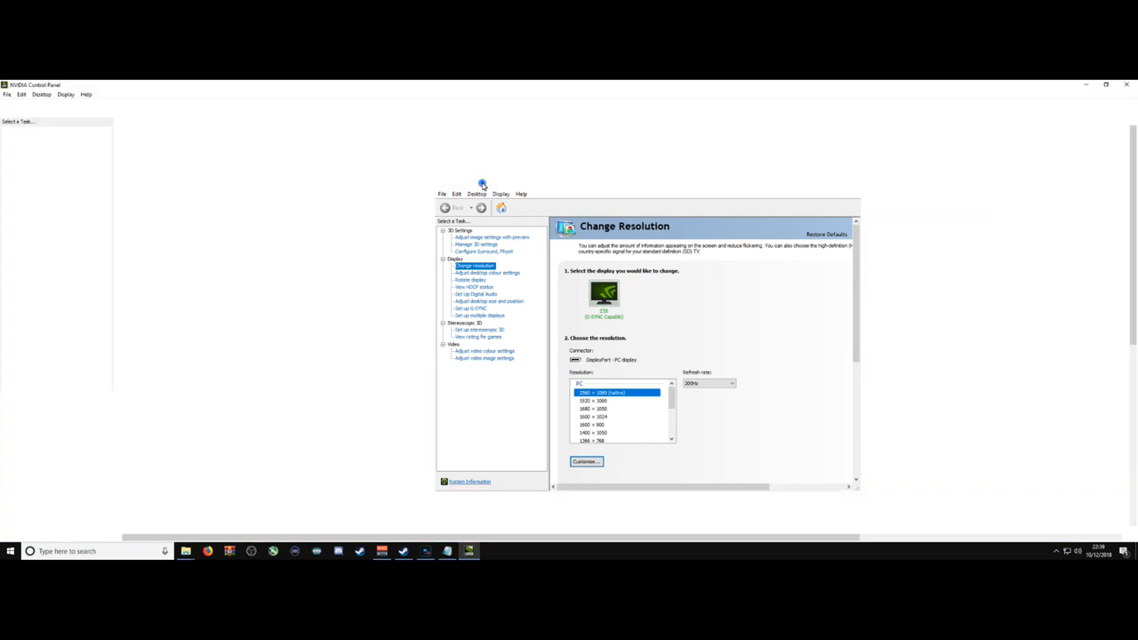
pyautogui.click(1107, 85)
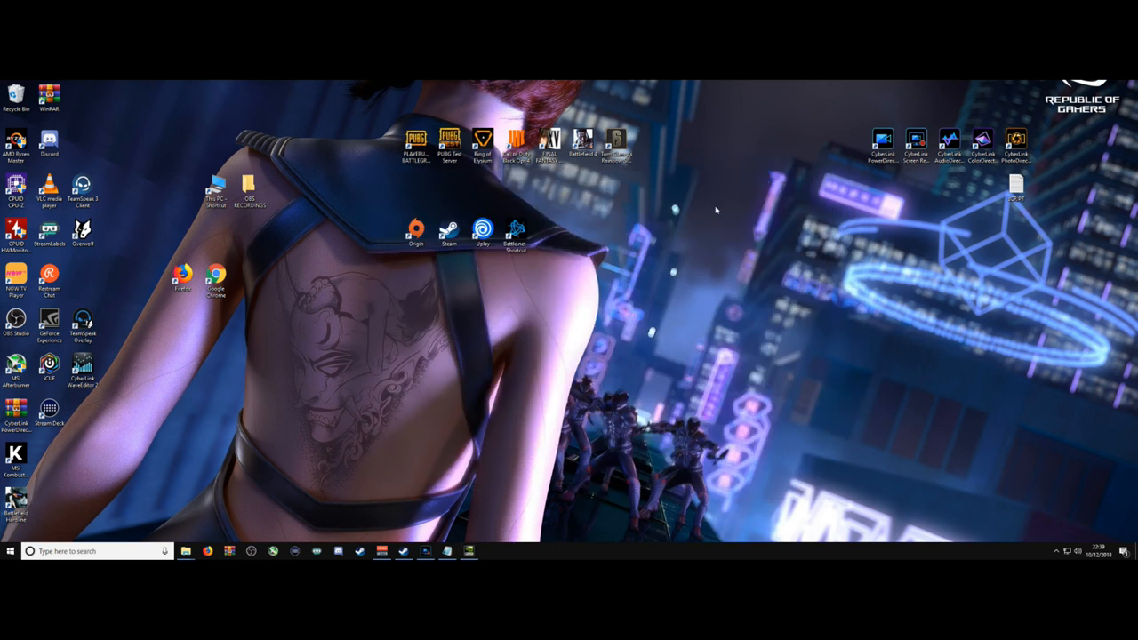
# Step: Find and open Device Manager, and bring up the properties of the NVIDIA GeForce GTX 1080 display adaptor
pyautogui.click(98, 552)
pyautogui.write('DEVI')
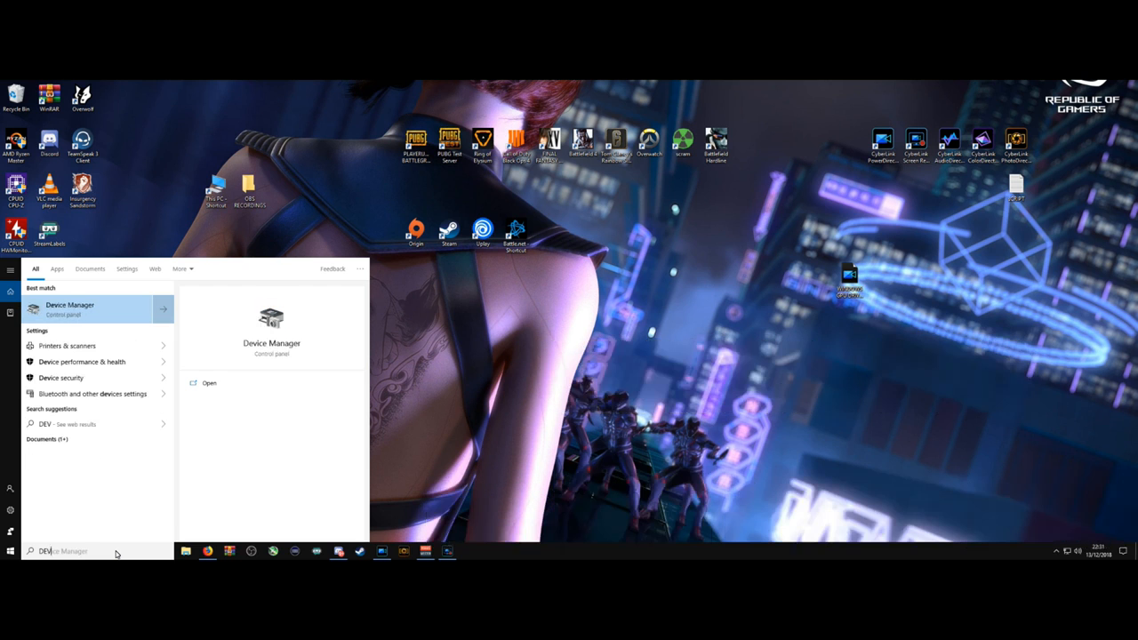
pyautogui.press('Return')
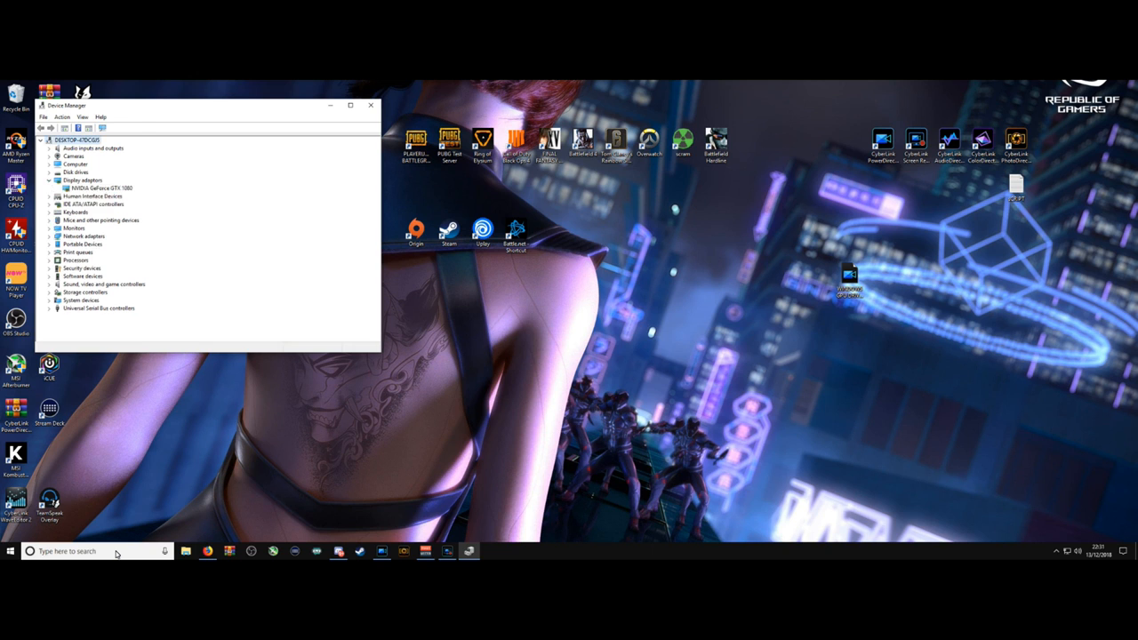
pyautogui.click(104, 188)
pyautogui.rightClick(104, 187)
pyautogui.click(133, 239)
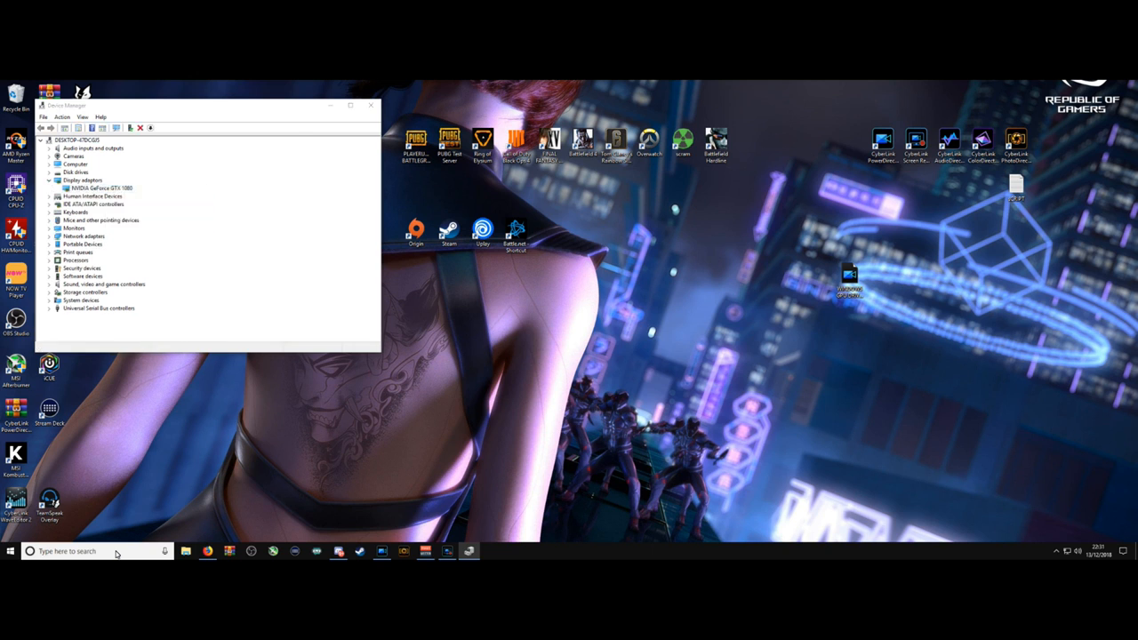
# Step: Examine the graphics card's driver, details, events and resources information, and highlight its device status message
pyautogui.hotkey('ctrl', 'Tab')
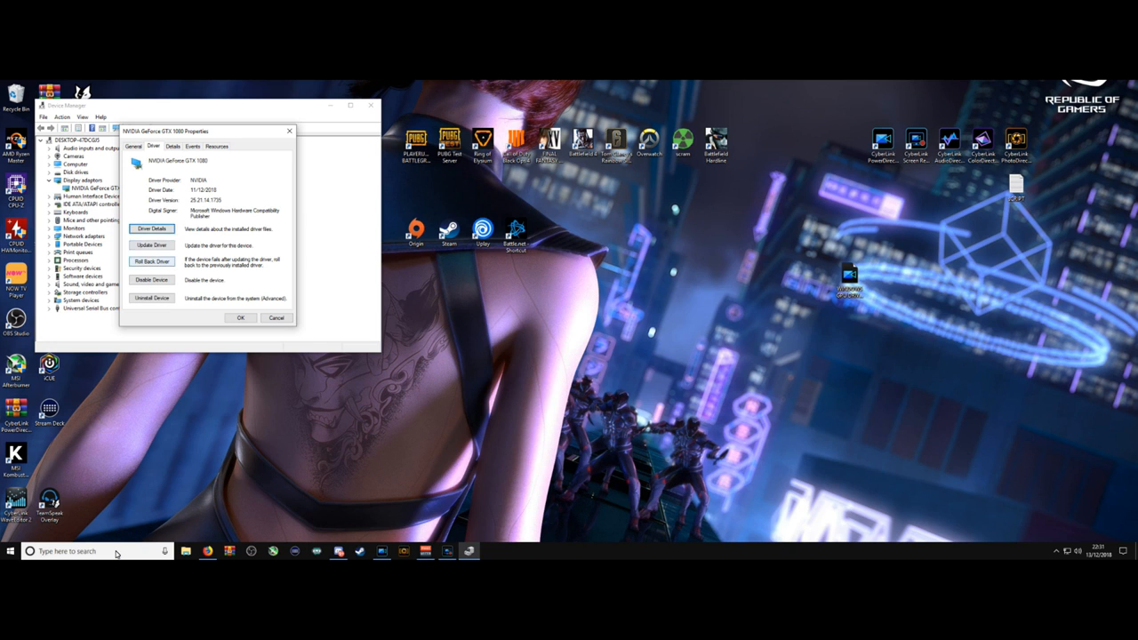
pyautogui.click(173, 146)
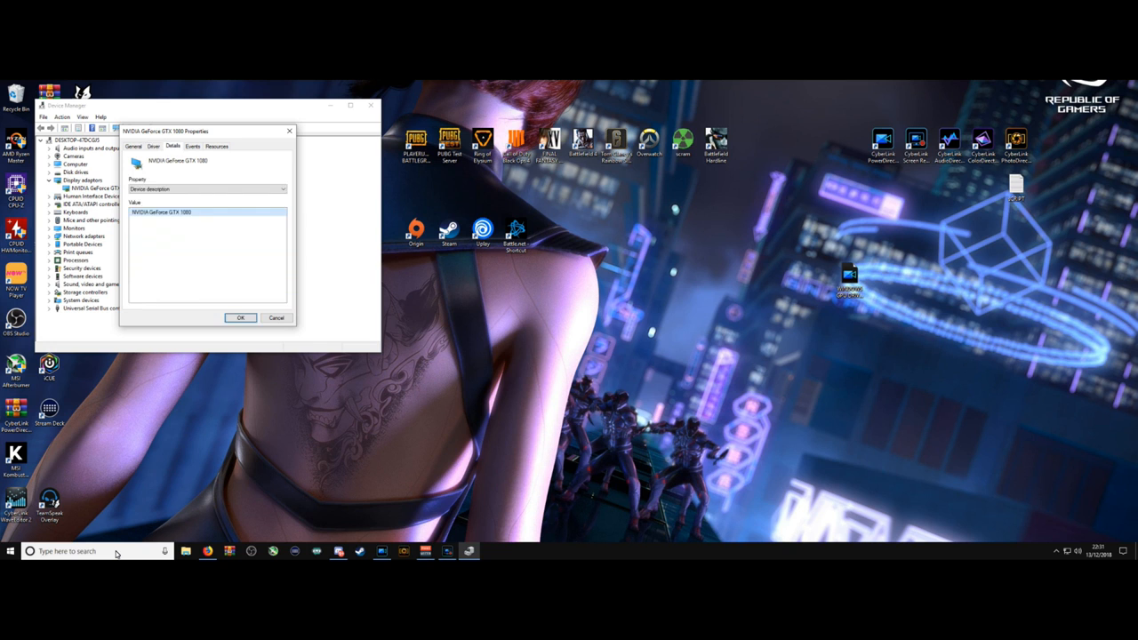
pyautogui.click(192, 146)
pyautogui.click(216, 145)
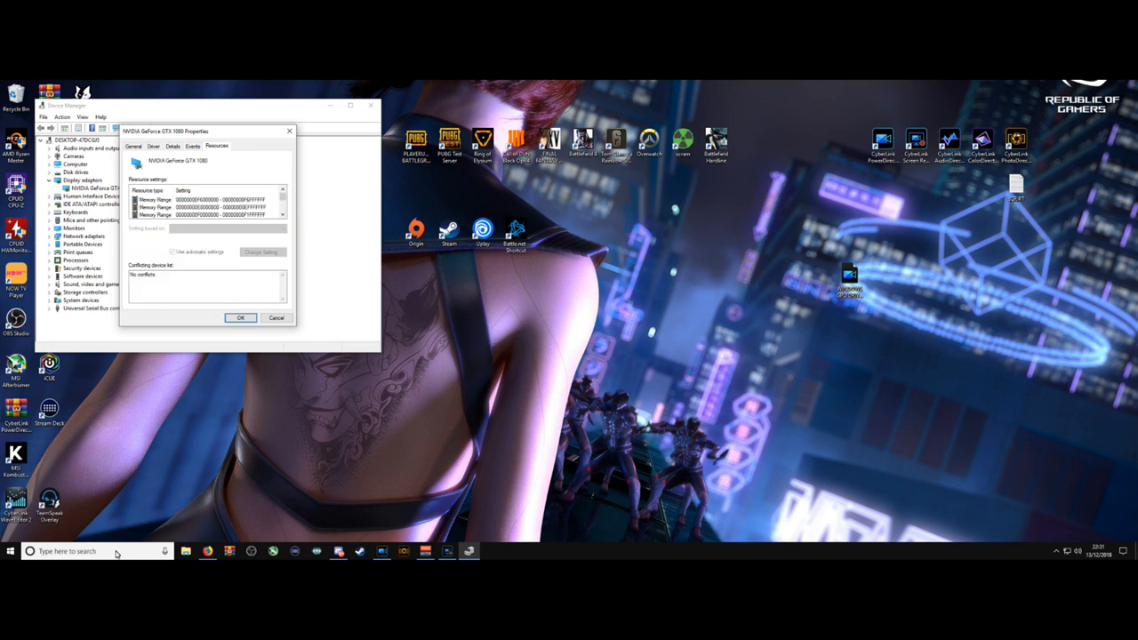
pyautogui.click(153, 146)
pyautogui.click(133, 146)
pyautogui.hotkey('ctrl', 'Tab')
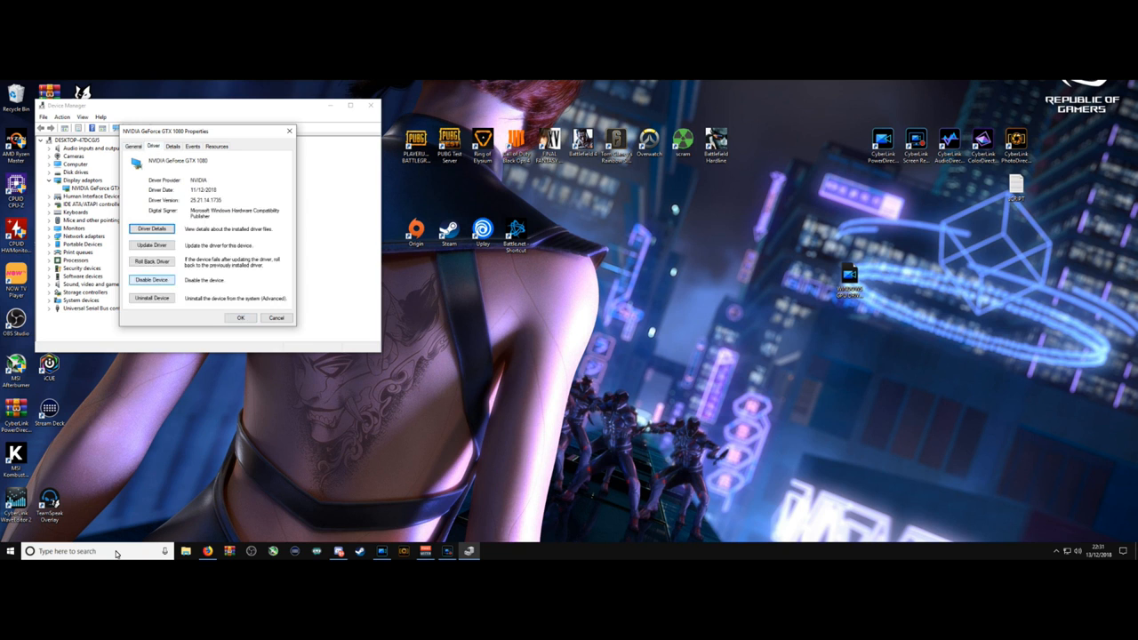
pyautogui.hotkey('ctrl', 'shift', 'Tab')
pyautogui.moveTo(202, 224); pyautogui.dragTo(134, 225)
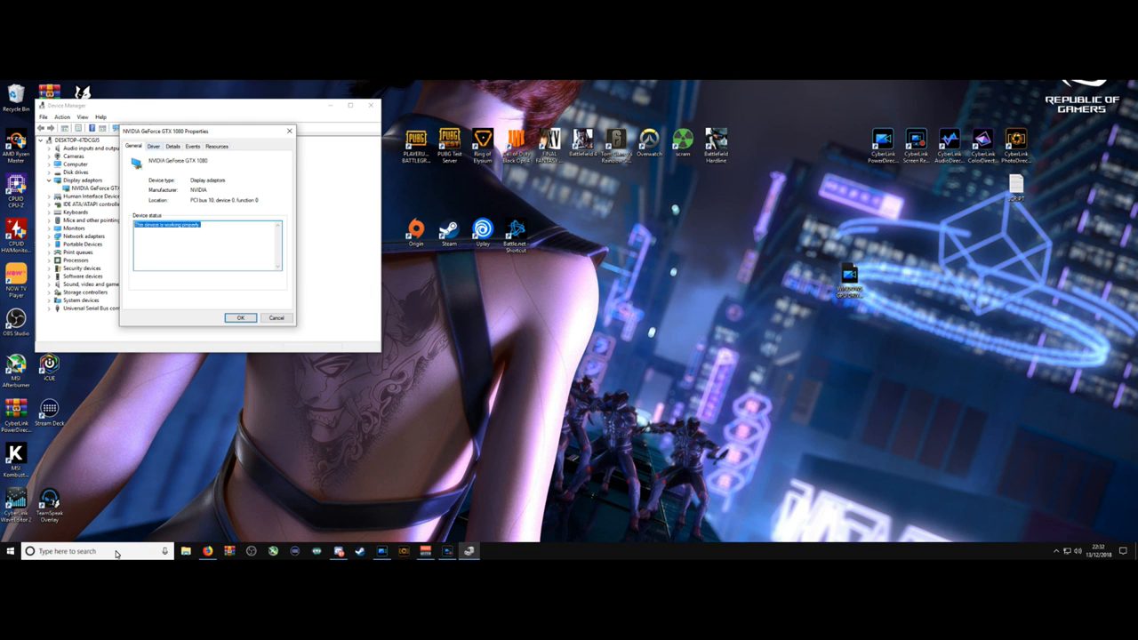
# Step: Open the NVIDIA Control Panel to compare its display settings with the card's device status, and close the properties and the control panel
pyautogui.rightClick(458, 261)
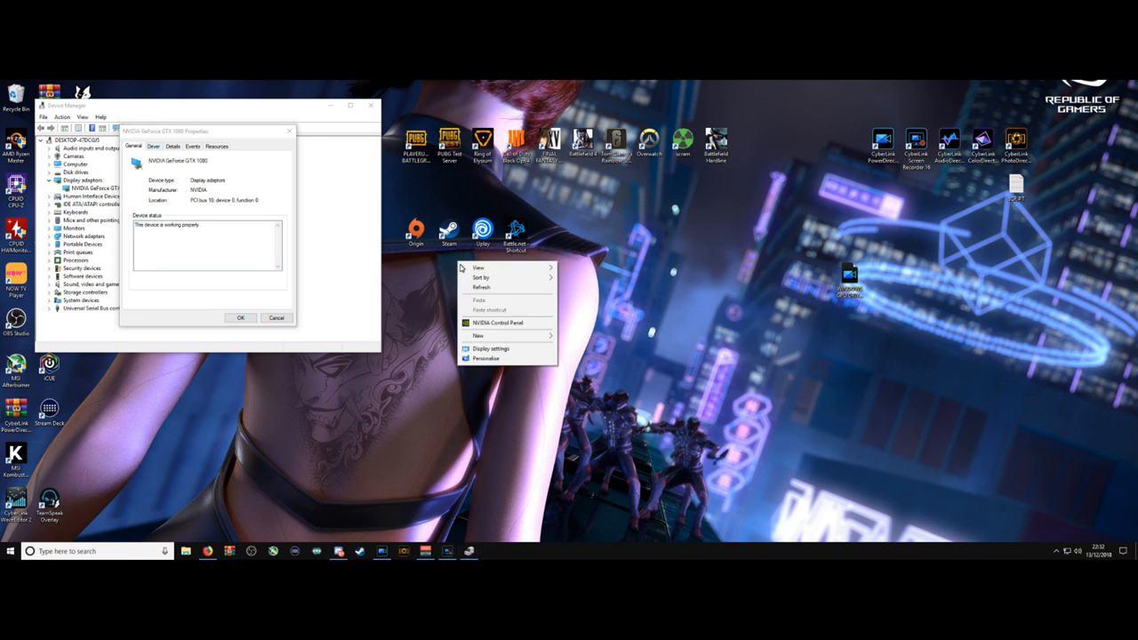
pyautogui.click(495, 327)
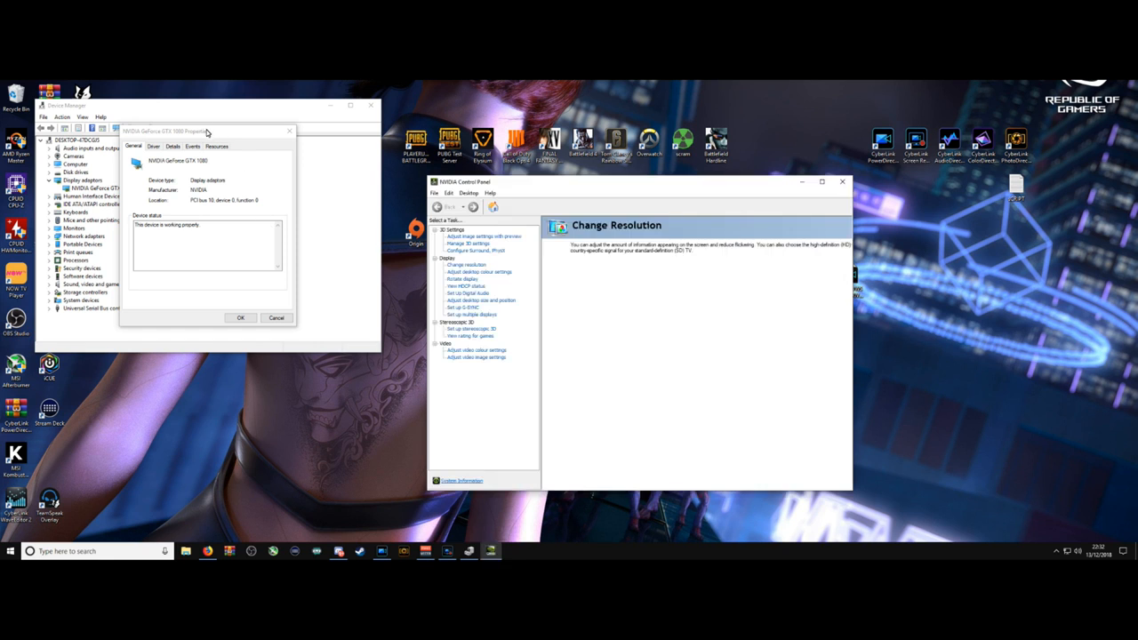
pyautogui.moveTo(552, 189); pyautogui.dragTo(562, 164)
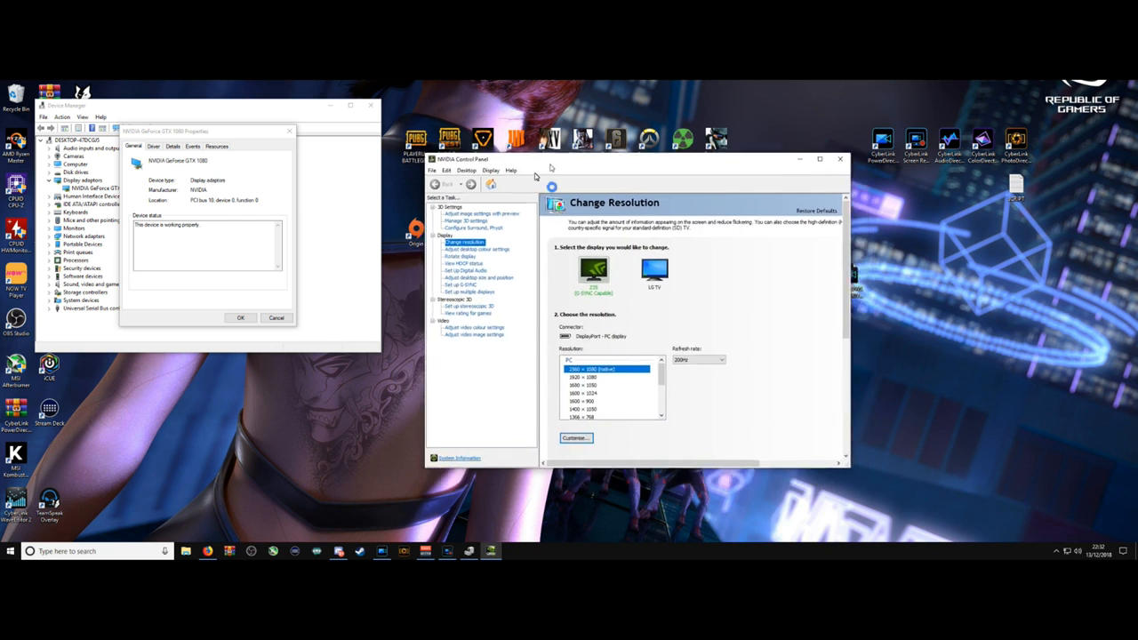
pyautogui.moveTo(216, 230); pyautogui.dragTo(135, 227)
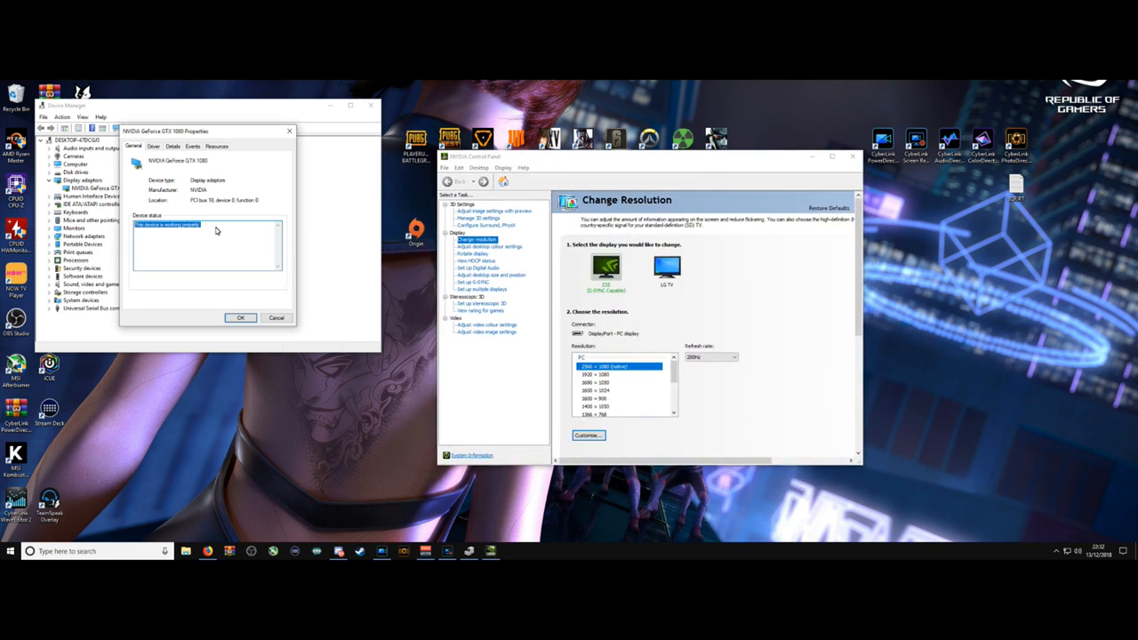
pyautogui.press('Escape')
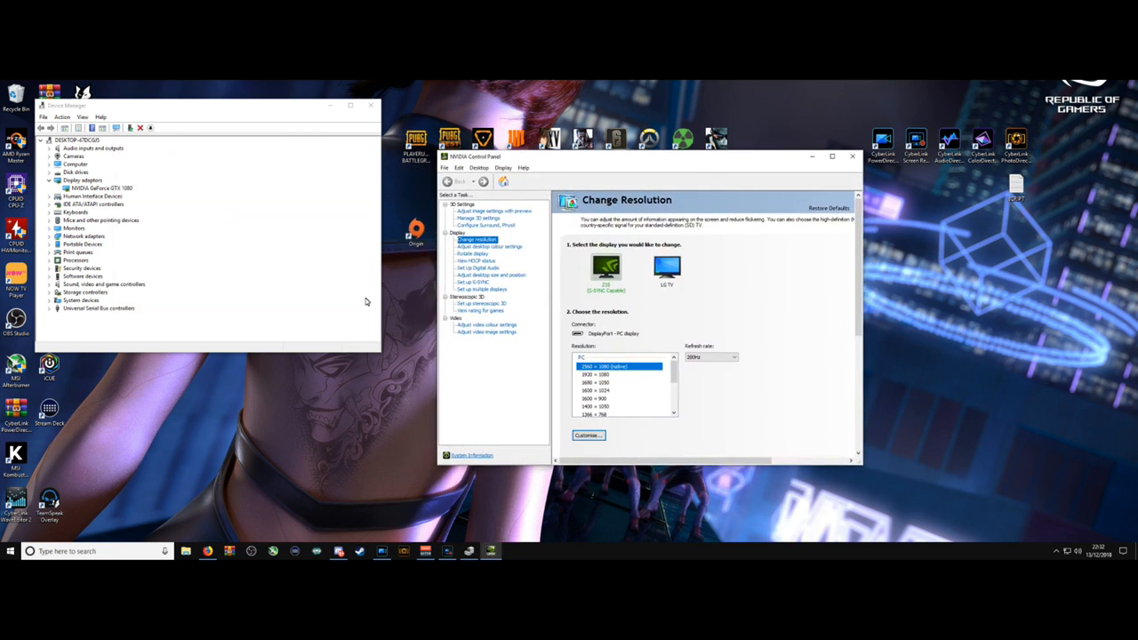
pyautogui.click(856, 158)
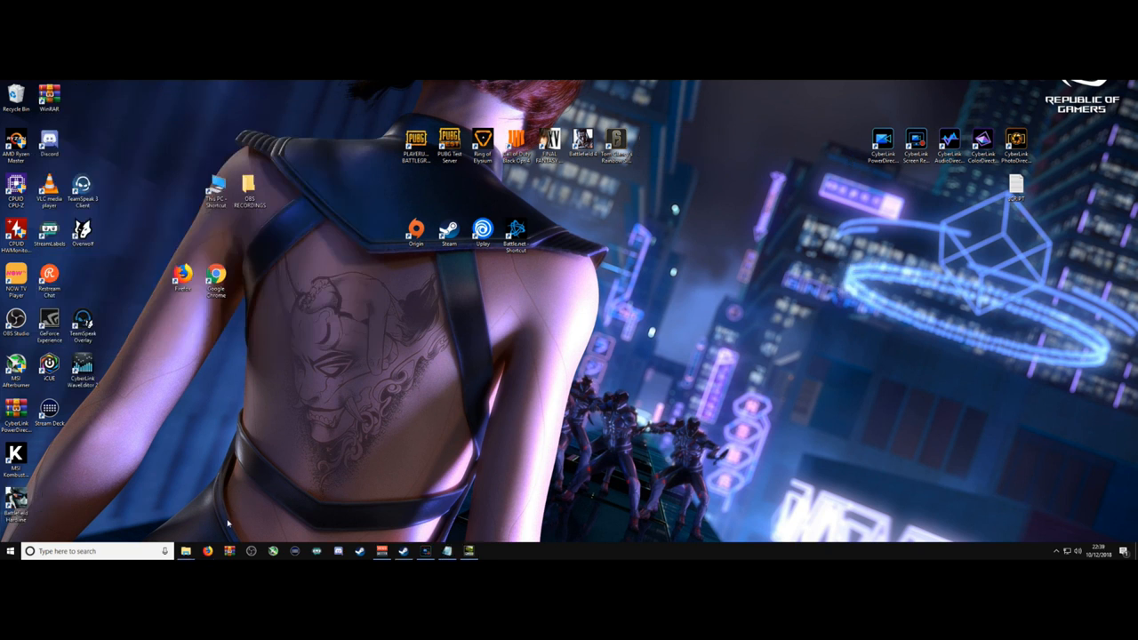
# Step: Switch to Firefox and download DDU v18.0.0.4.exe from the Wagnardsoft site's official download link
pyautogui.click(209, 550)
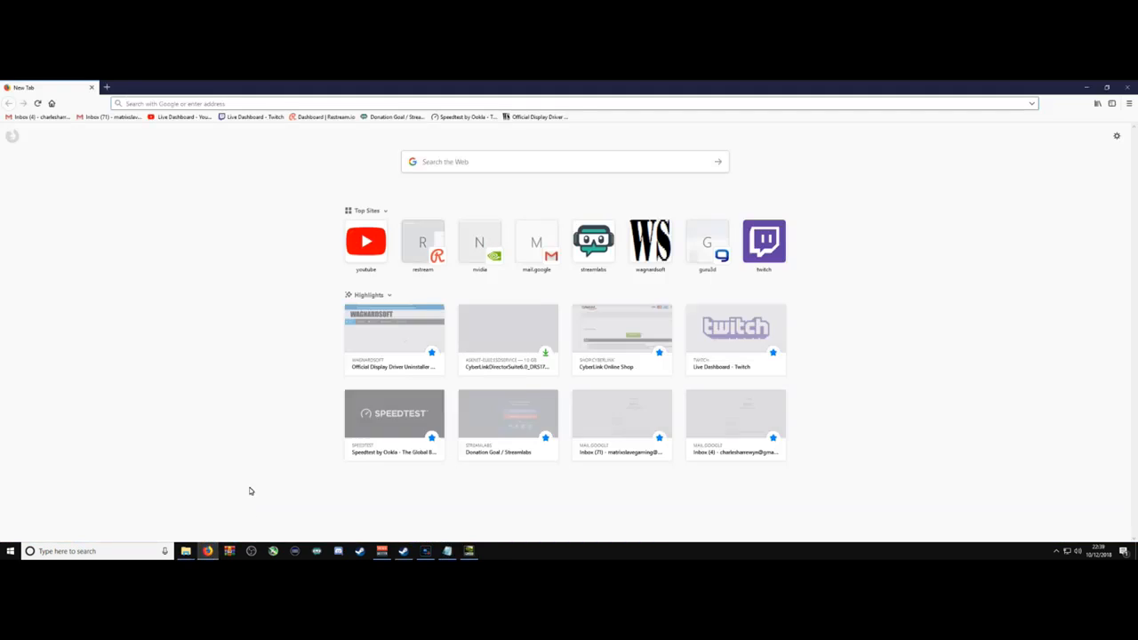
pyautogui.click(533, 117)
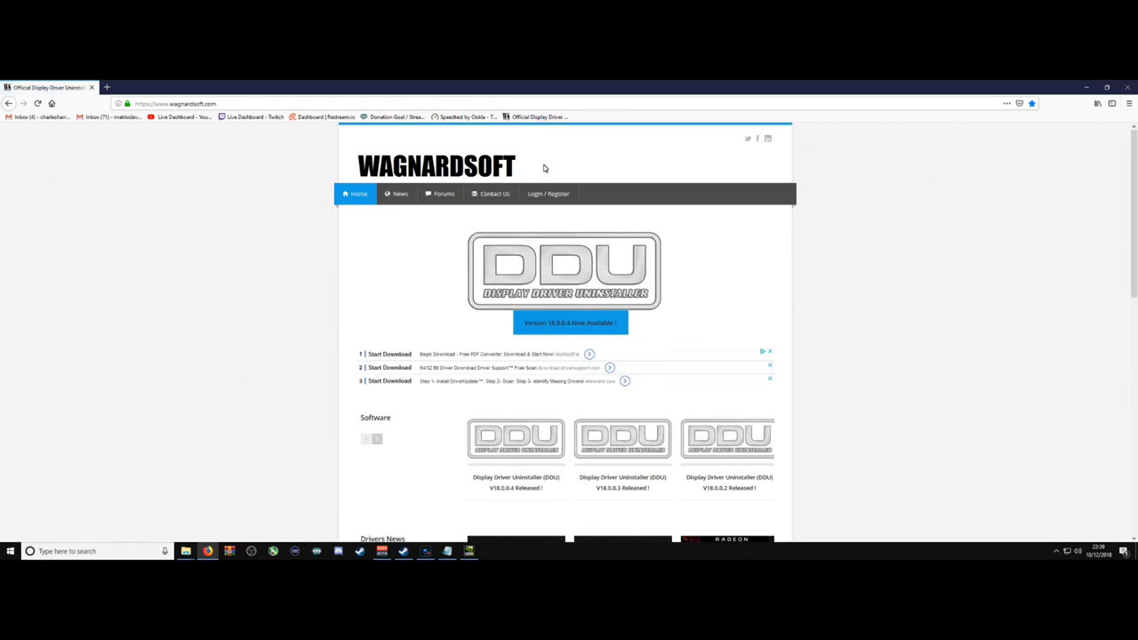
pyautogui.click(537, 329)
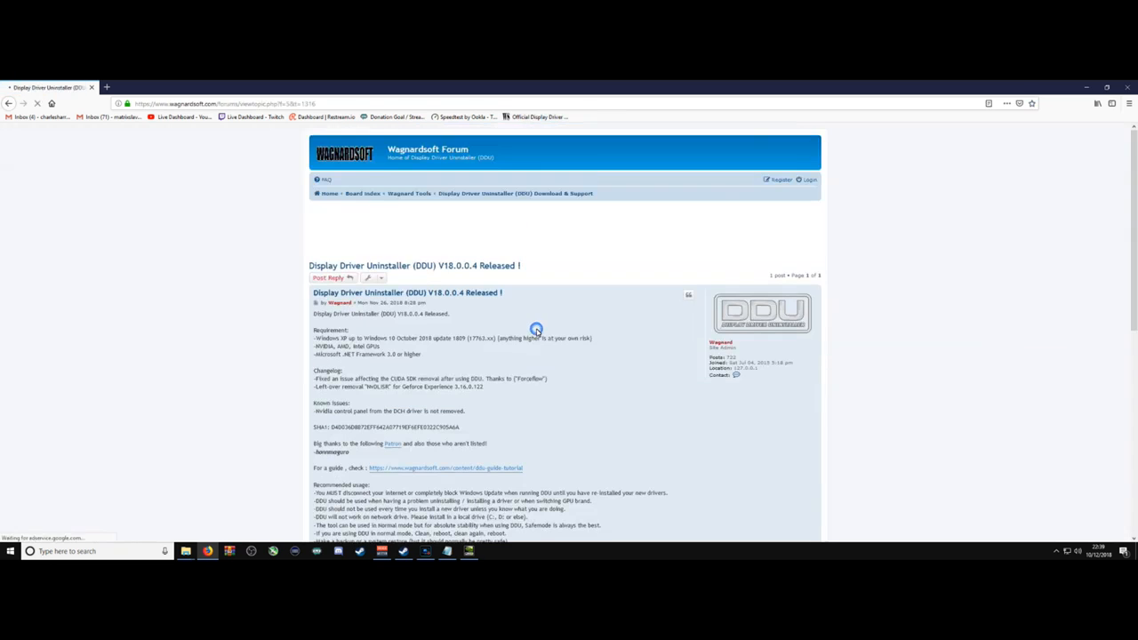
pyautogui.scroll(-5, 537, 334)
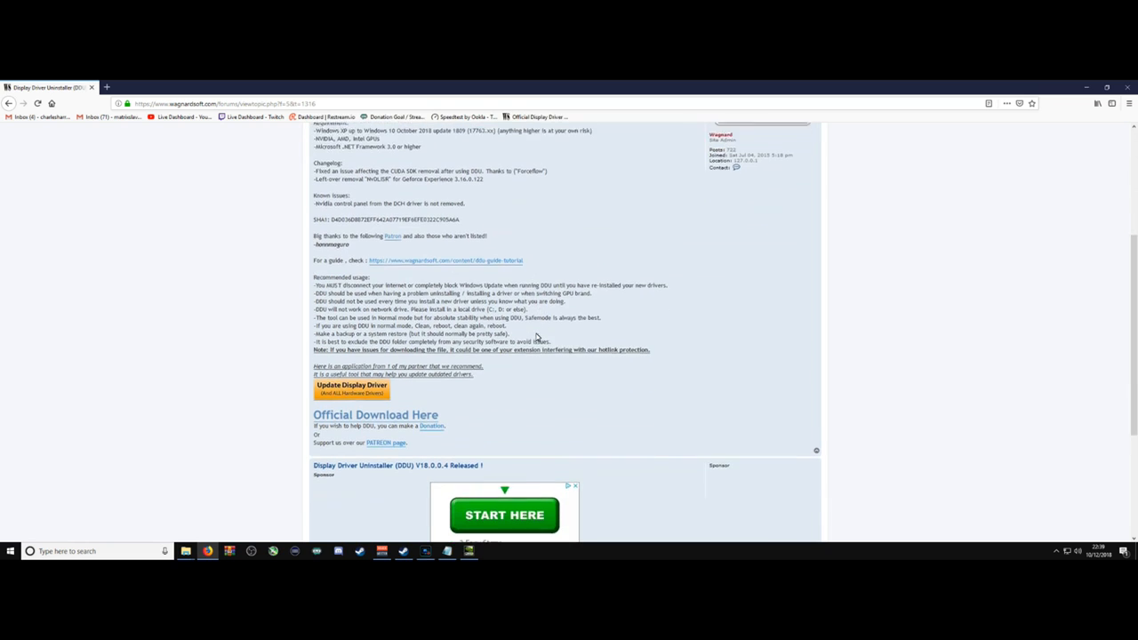
pyautogui.click(428, 398)
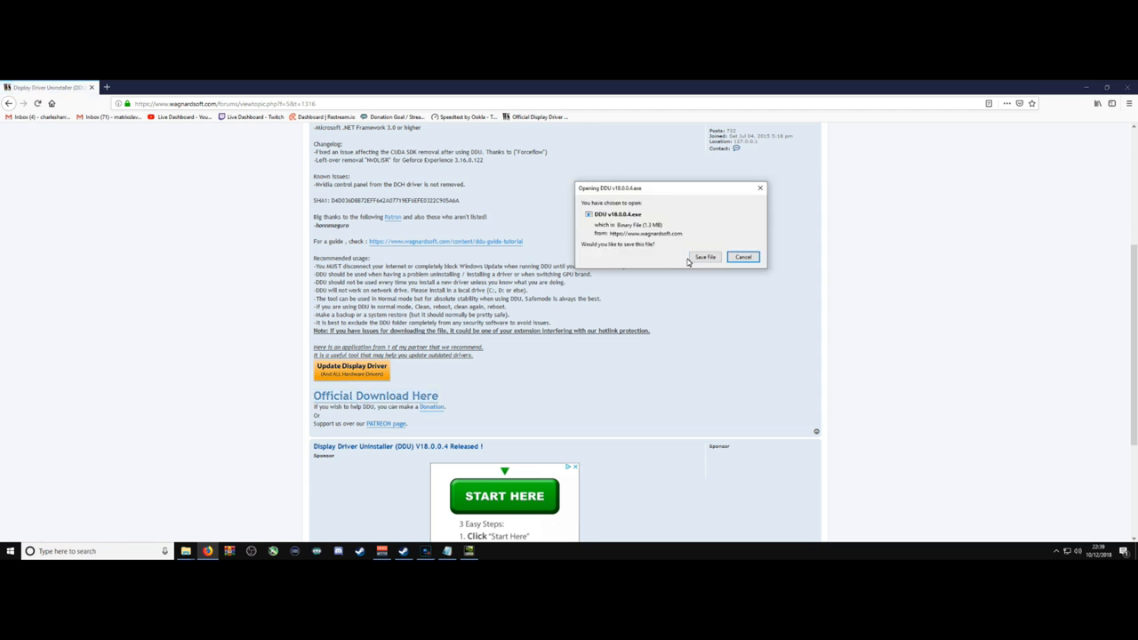
pyautogui.click(706, 256)
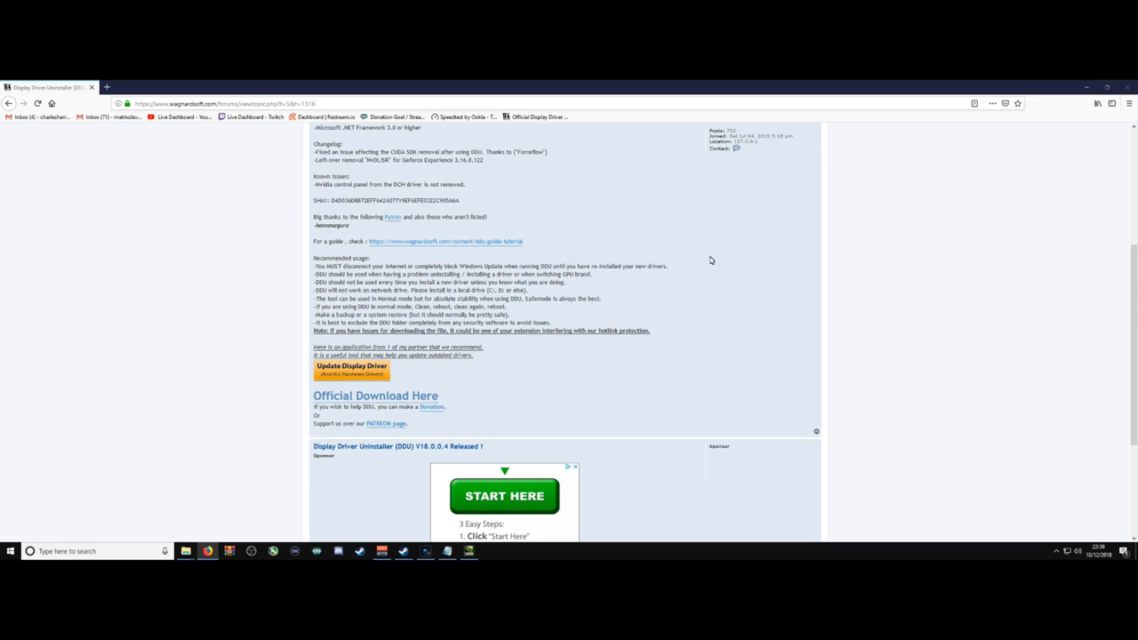
pyautogui.click(1084, 104)
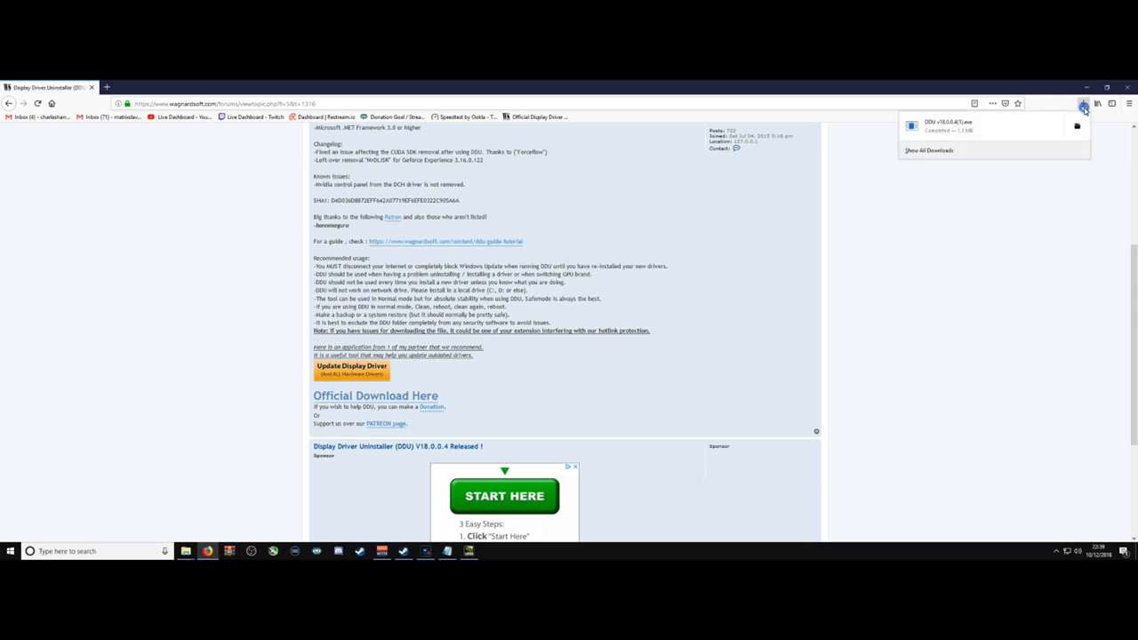
pyautogui.click(991, 134)
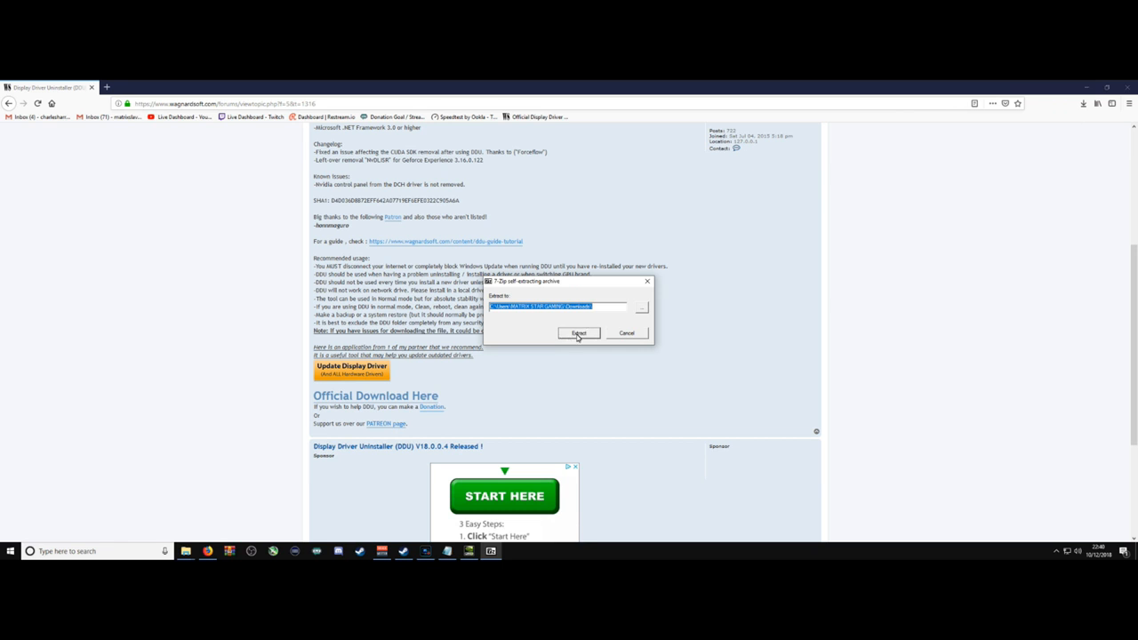
pyautogui.moveTo(557, 284)
pyautogui.mouseDown()
pyautogui.moveTo(549, 278)
pyautogui.moveTo(570, 304)
pyautogui.moveTo(534, 281)
pyautogui.moveTo(572, 296)
pyautogui.moveTo(546, 294)
pyautogui.mouseUp()
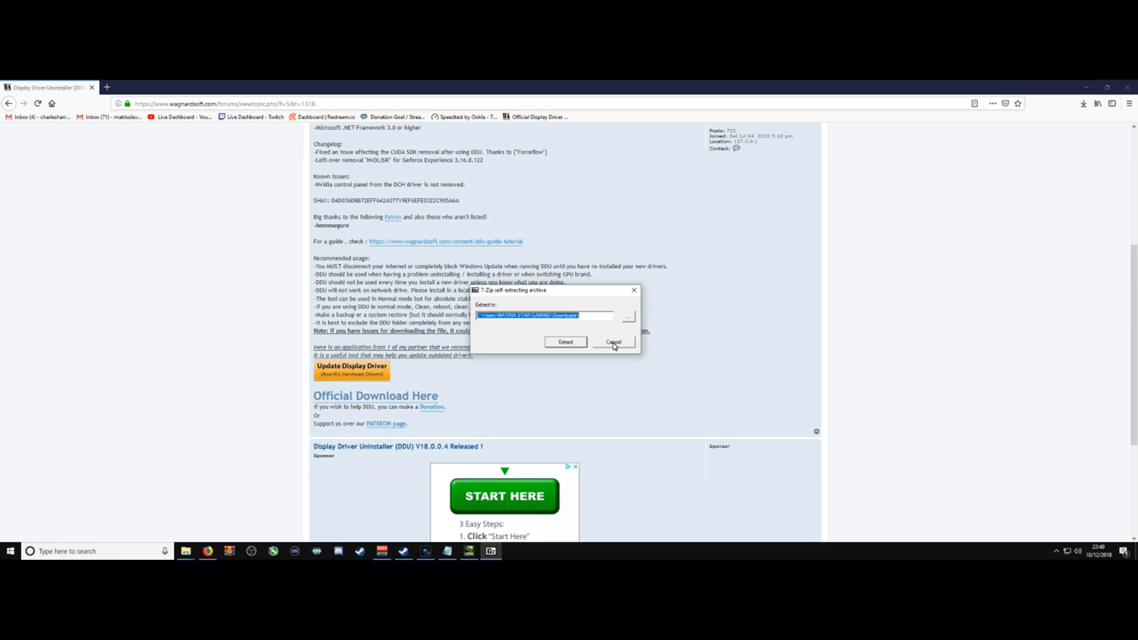
pyautogui.click(614, 343)
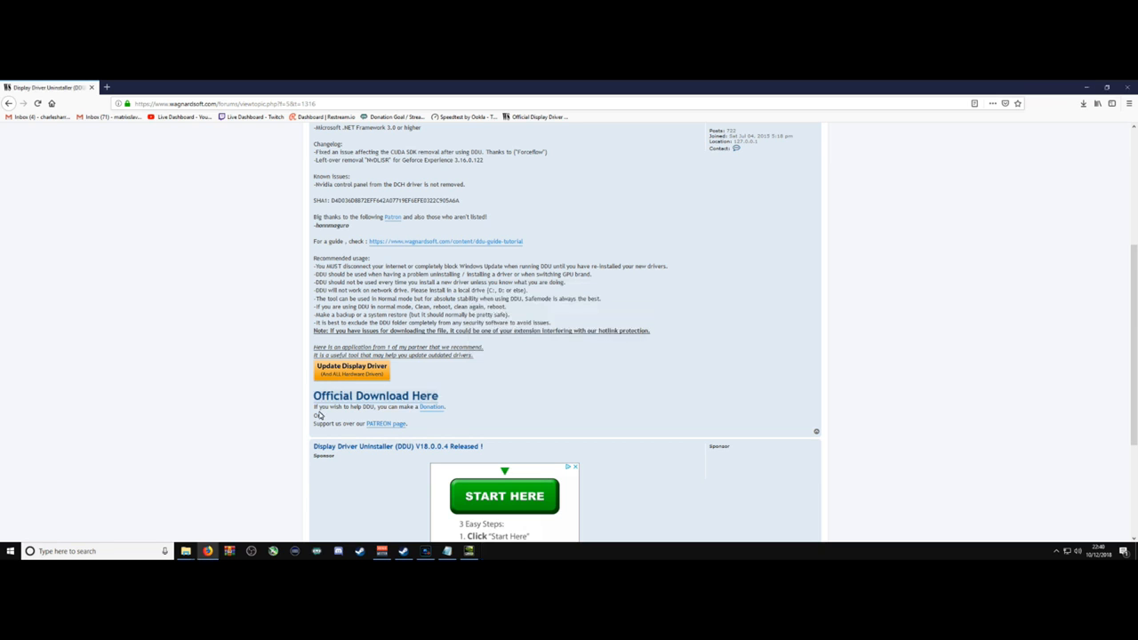
# Step: Switch to File Explorer, launch Display Driver Uninstaller from the DDU v18.0.0.4 folder in Downloads, and dismiss its startup notice
pyautogui.moveTo(187, 549)
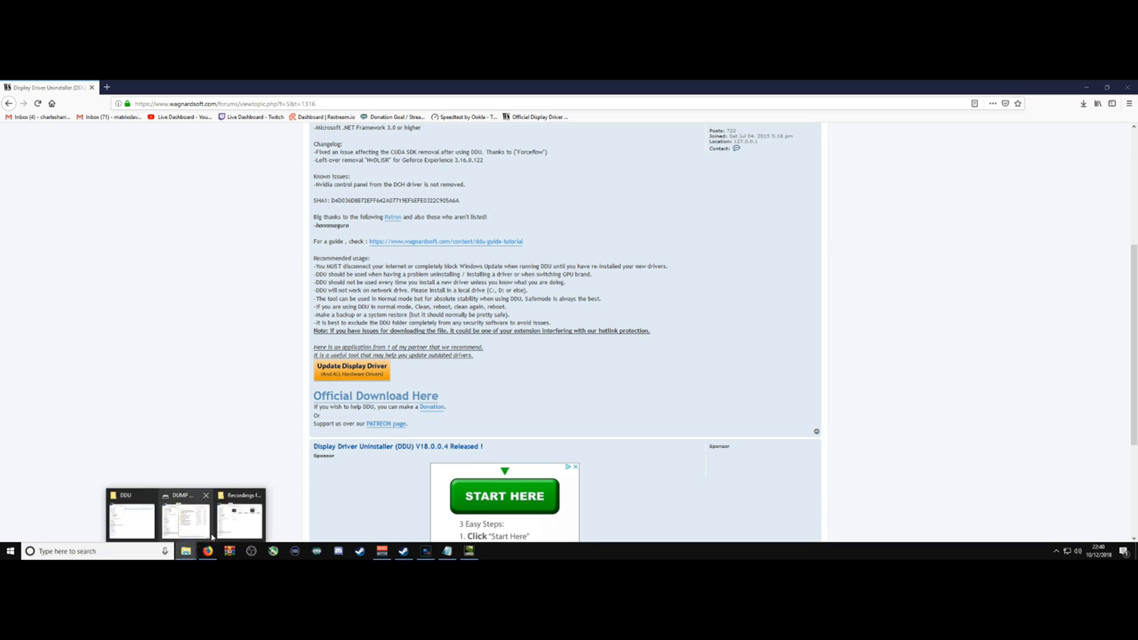
pyautogui.click(134, 522)
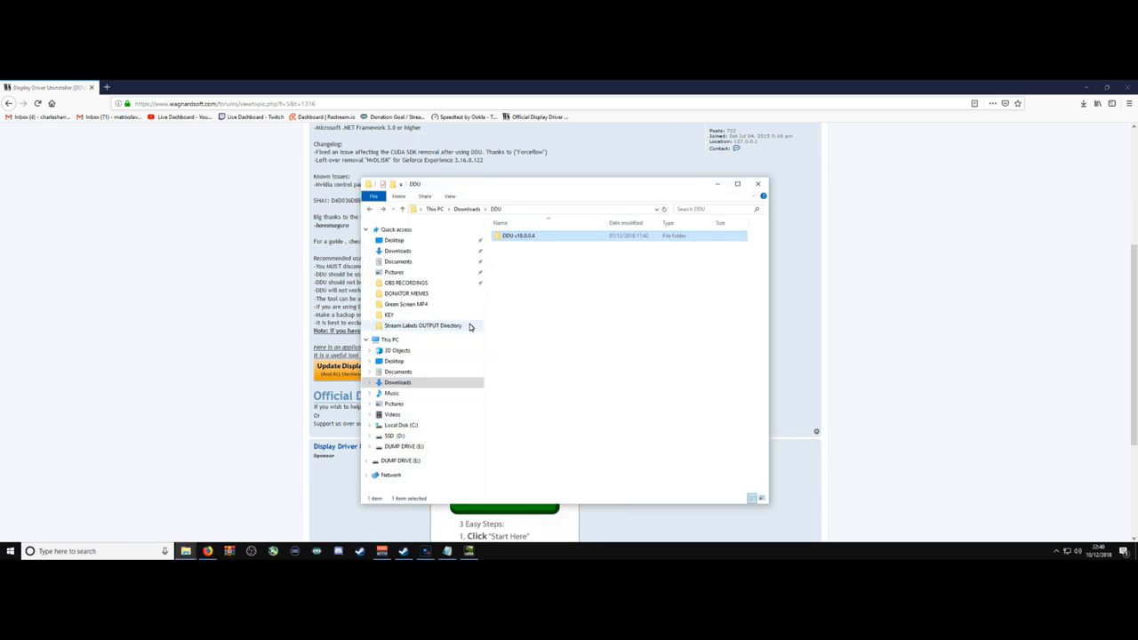
pyautogui.doubleClick(520, 237)
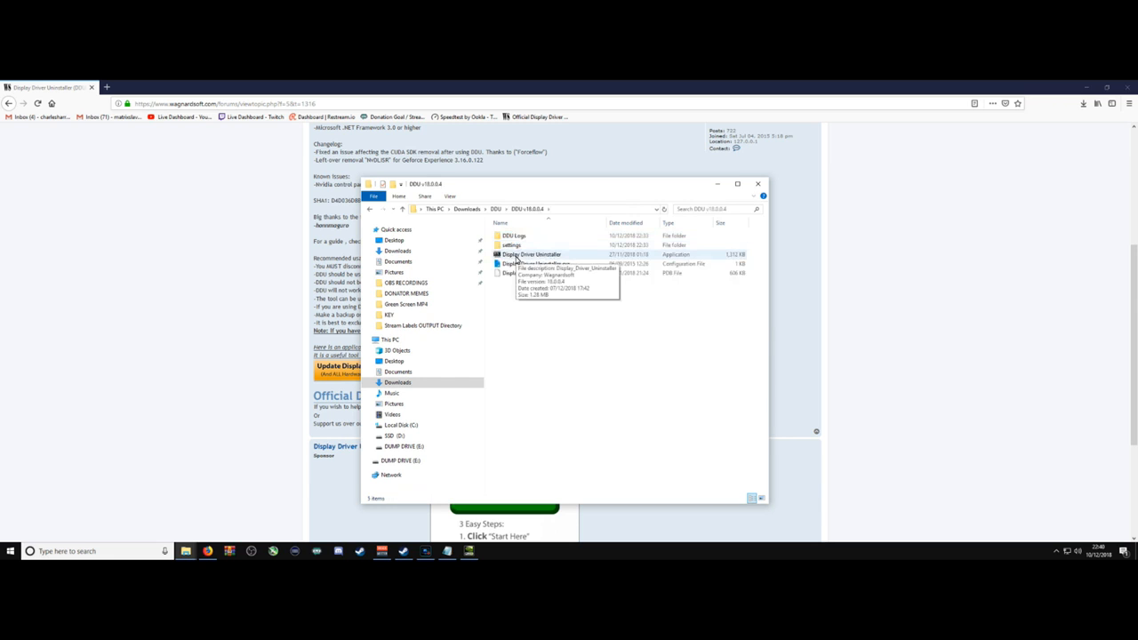
pyautogui.doubleClick(516, 256)
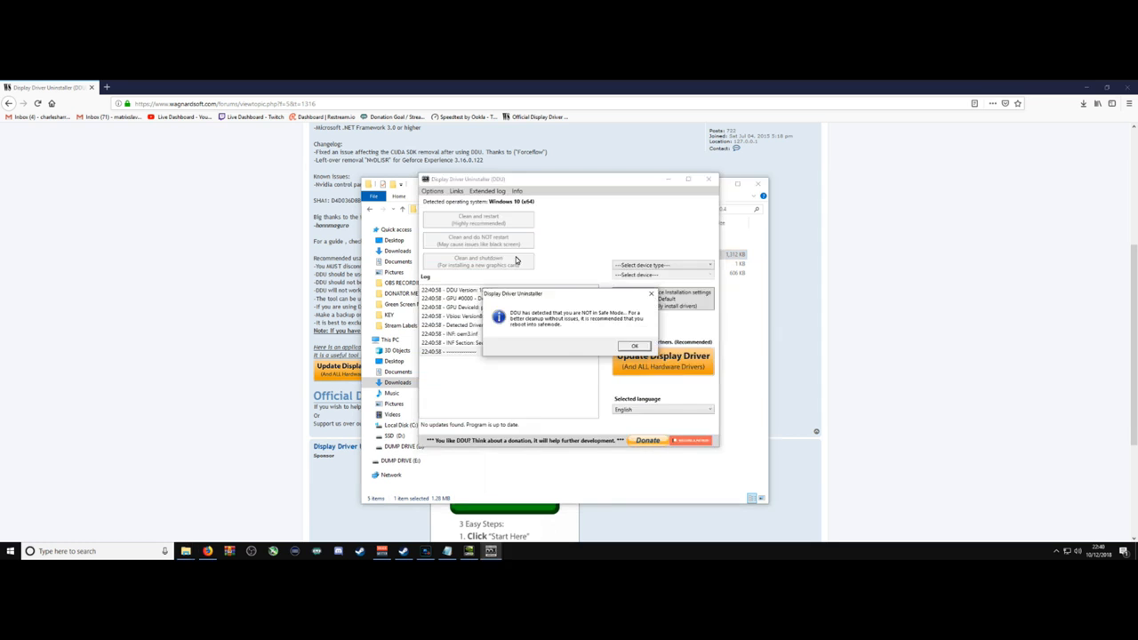
pyautogui.moveTo(592, 296)
pyautogui.mouseDown()
pyautogui.moveTo(636, 288)
pyautogui.moveTo(614, 287)
pyautogui.moveTo(650, 252)
pyautogui.moveTo(633, 270)
pyautogui.moveTo(653, 278)
pyautogui.mouseUp()
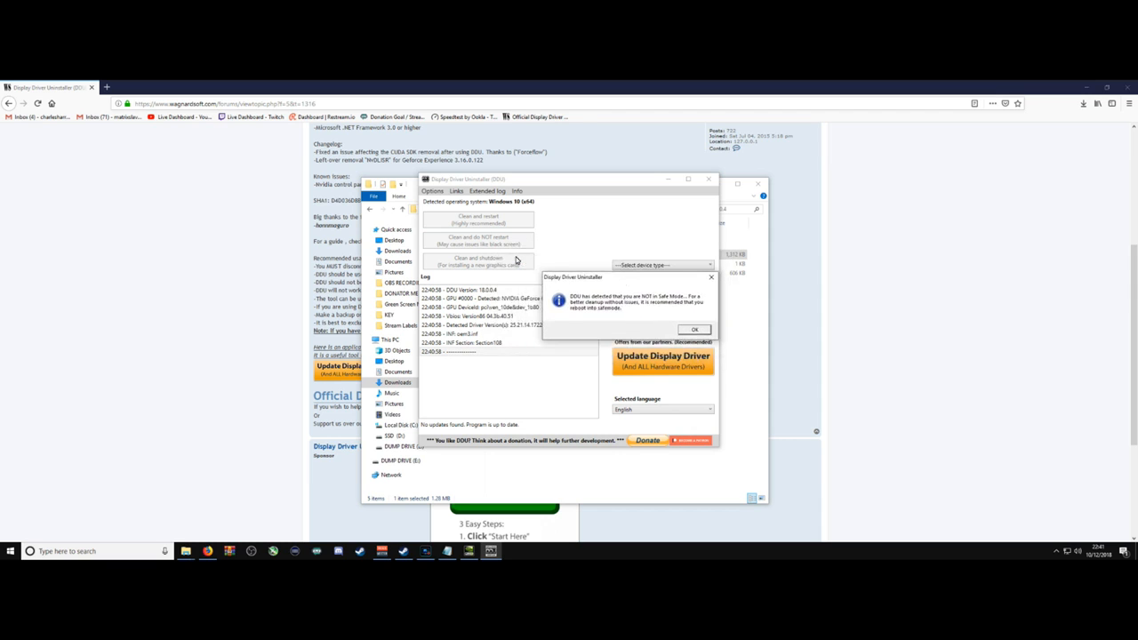
pyautogui.press('Return')
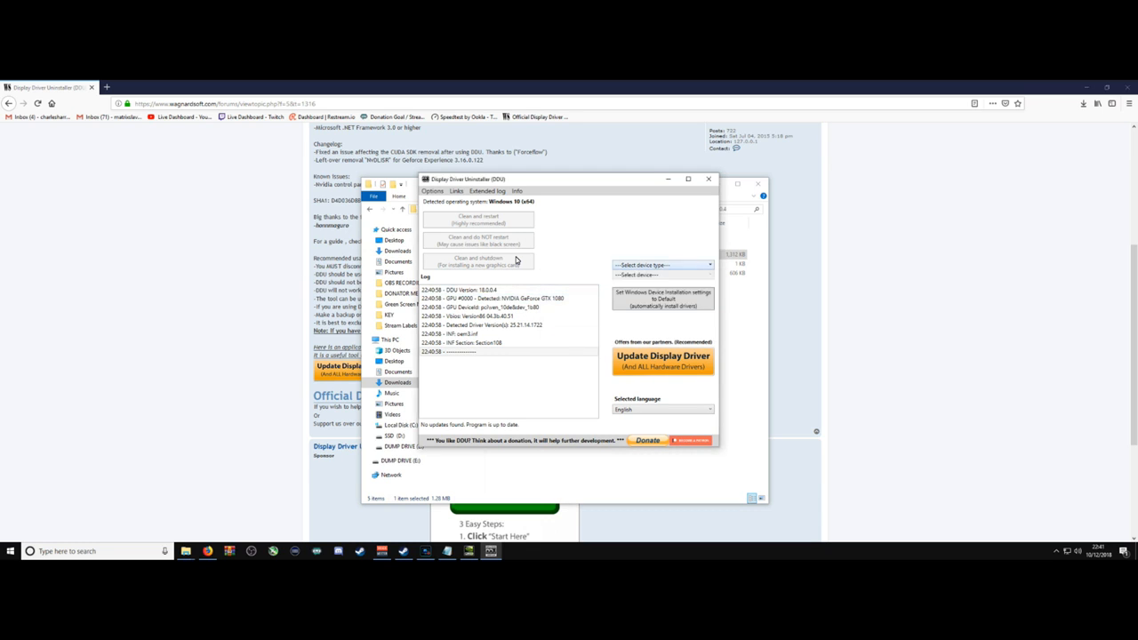
# Step: Set the device type to GPU and the device to NVIDIA in Display Driver Uninstaller
pyautogui.moveTo(584, 180); pyautogui.dragTo(596, 198)
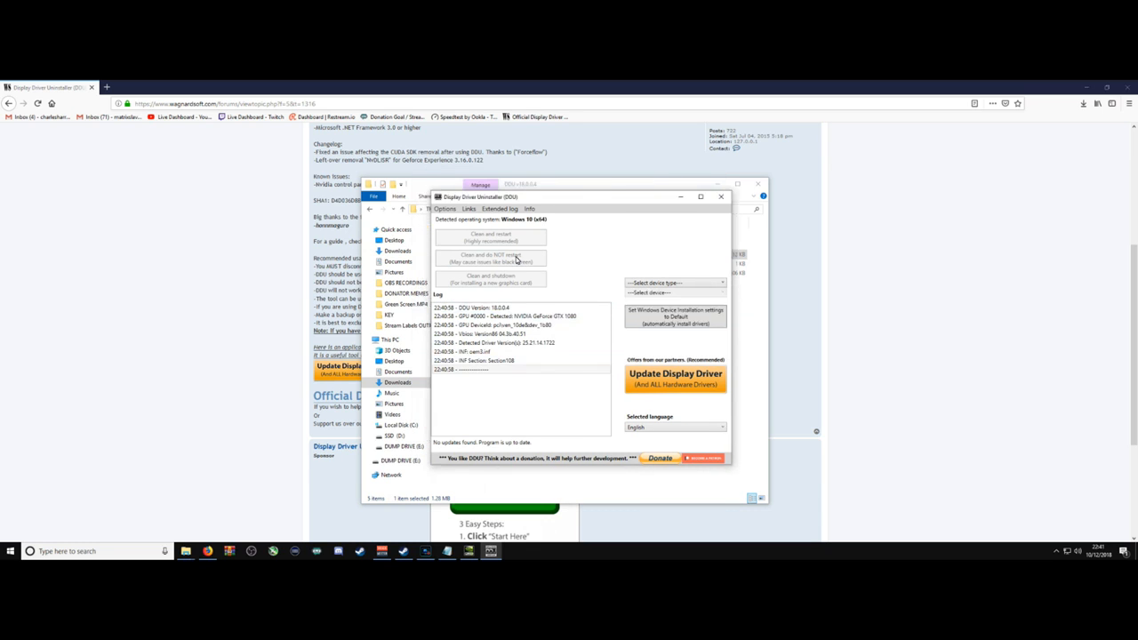
pyautogui.click(676, 283)
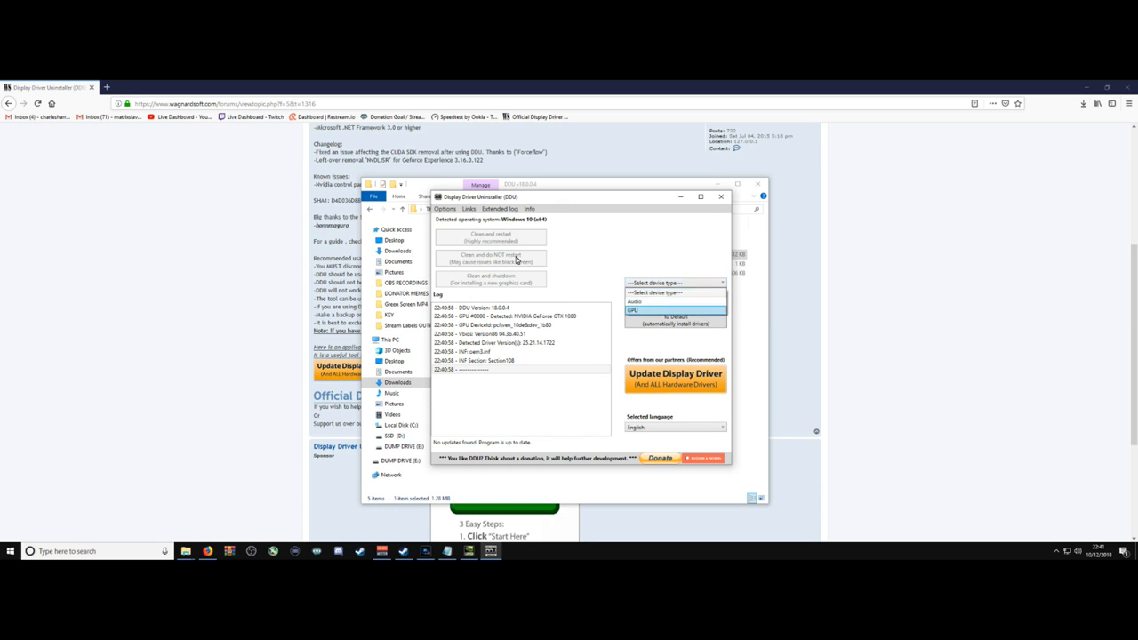
pyautogui.press('Return')
pyautogui.click(676, 292)
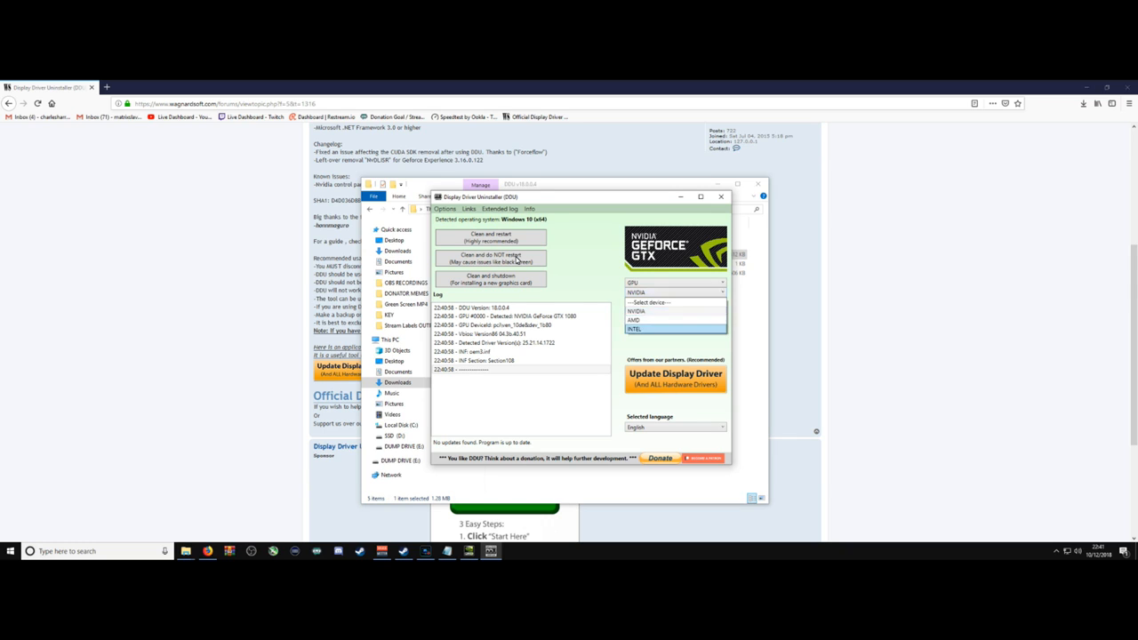
pyautogui.press('Return')
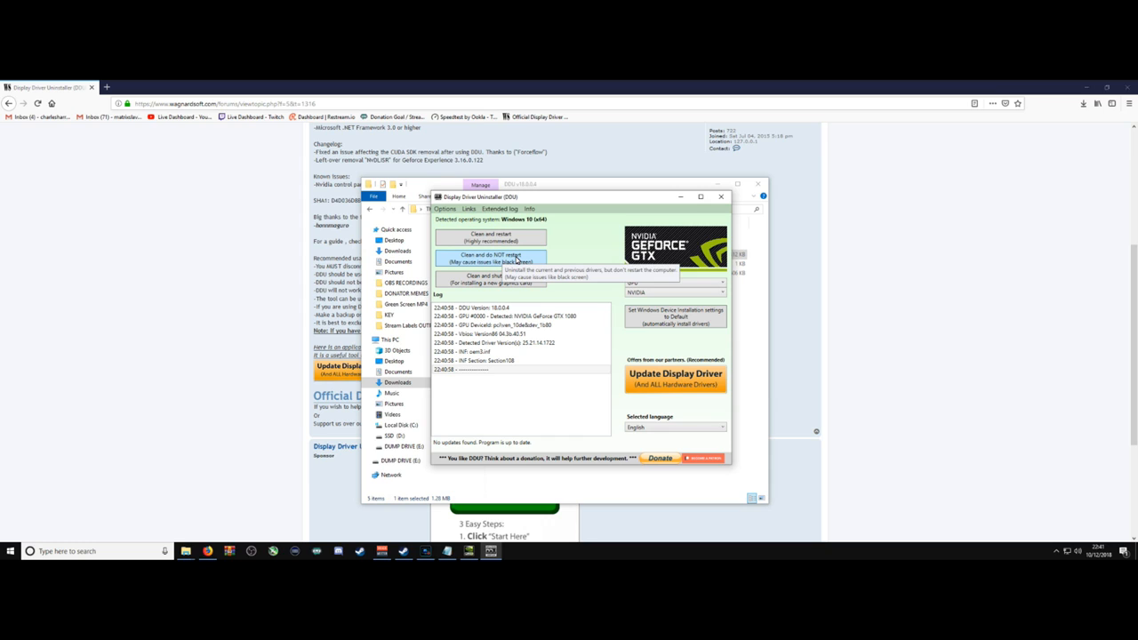
pyautogui.click(516, 259)
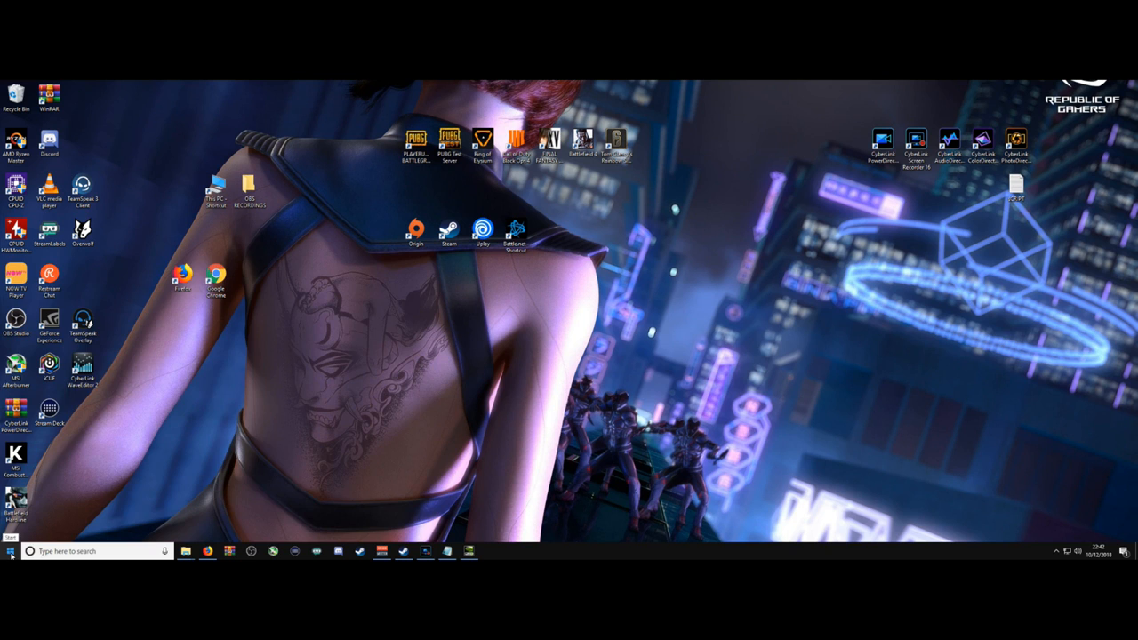
# Step: Display Windows' power options to view the restart choice, and dismiss them without choosing one
pyautogui.click(11, 551)
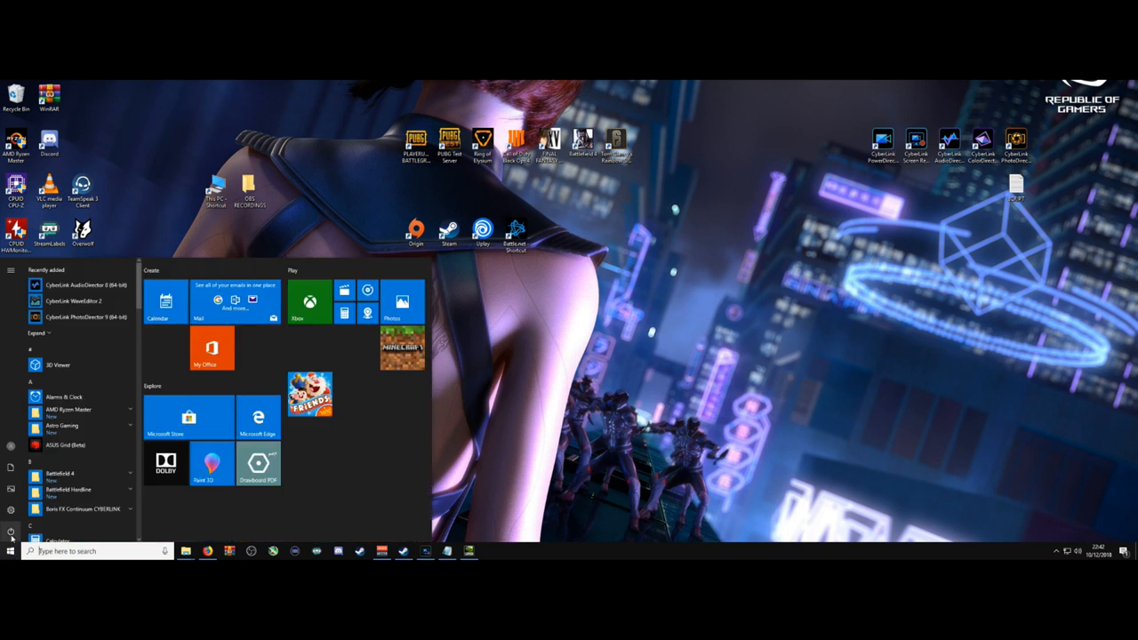
pyautogui.click(11, 533)
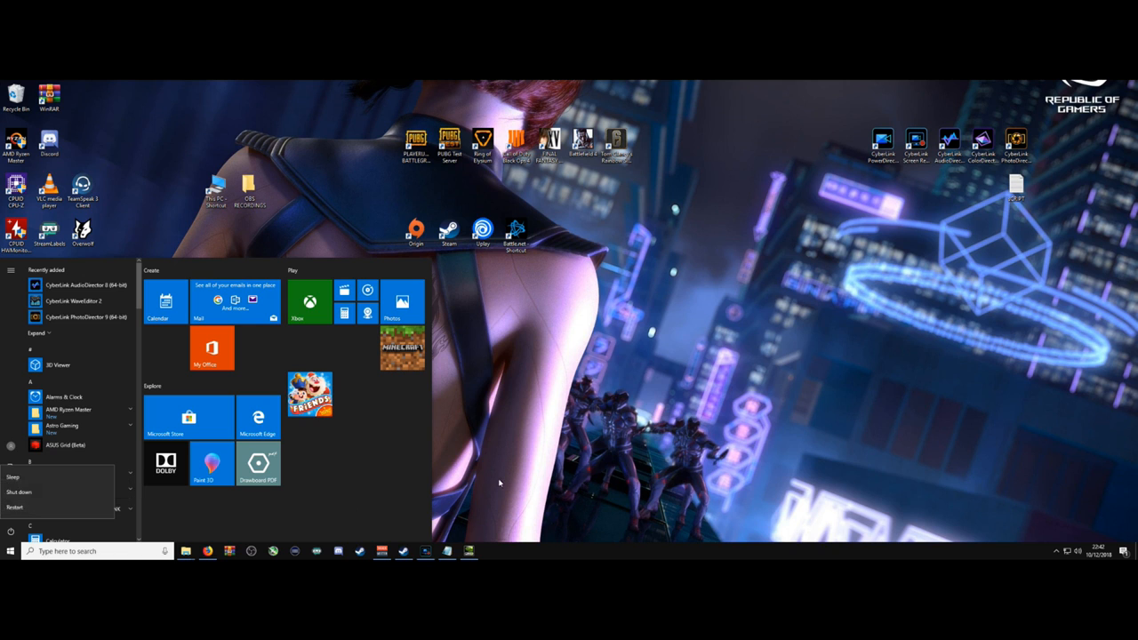
pyautogui.press('Escape')
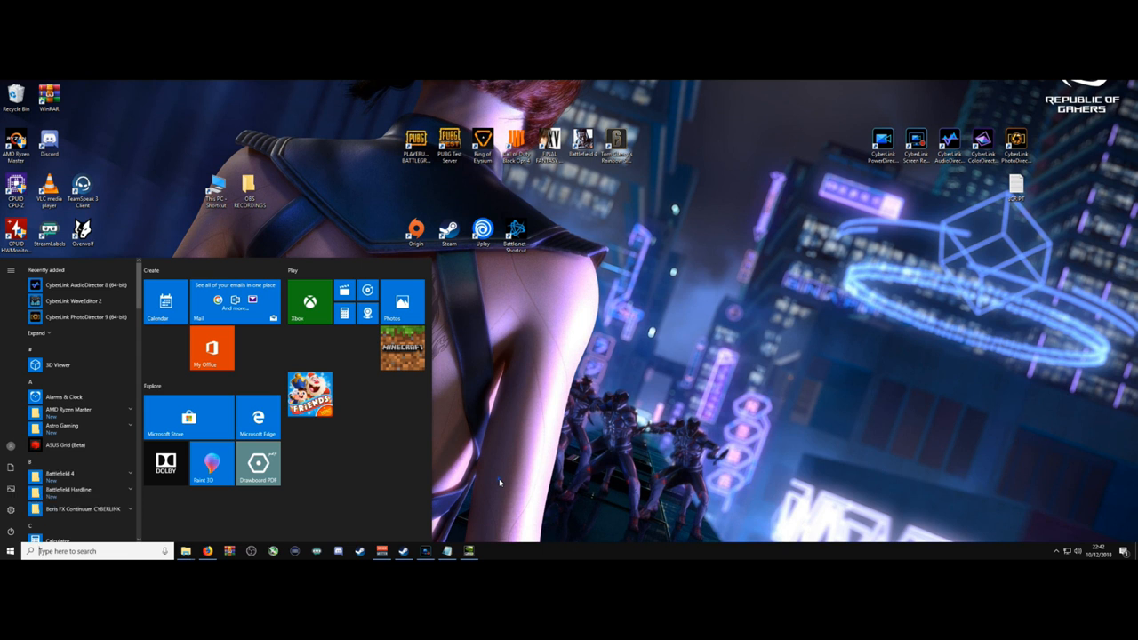
pyautogui.press('Escape')
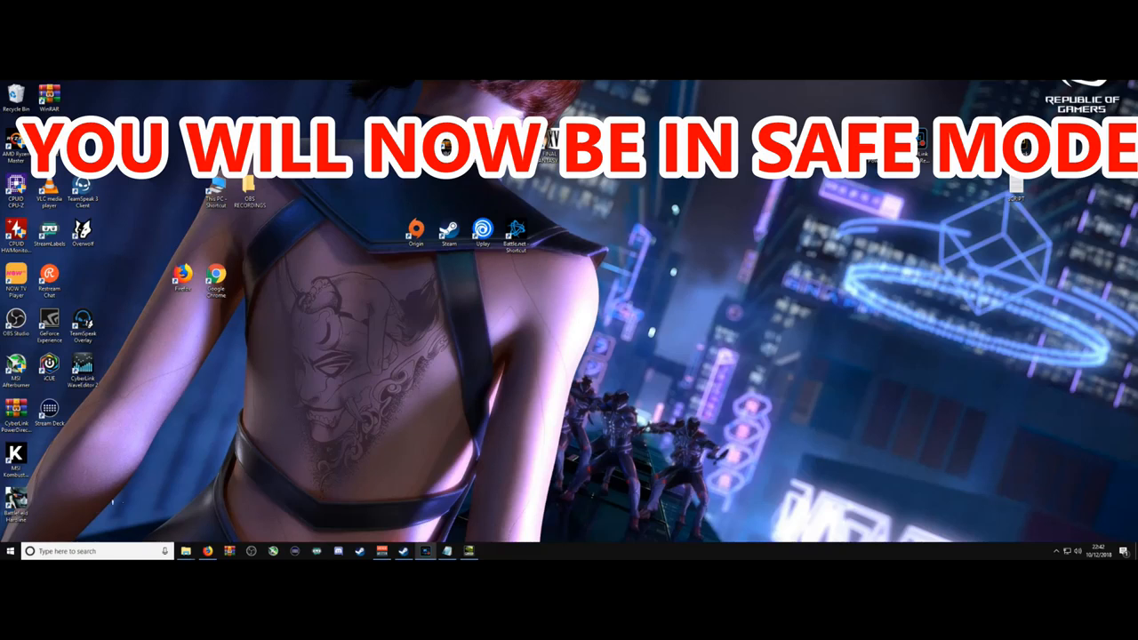
# Step: Open Add or remove programs via a search for "add", filter the apps by "nvidia", and expand the NVIDIA Graphics Driver 417.22 entry
pyautogui.click(70, 552)
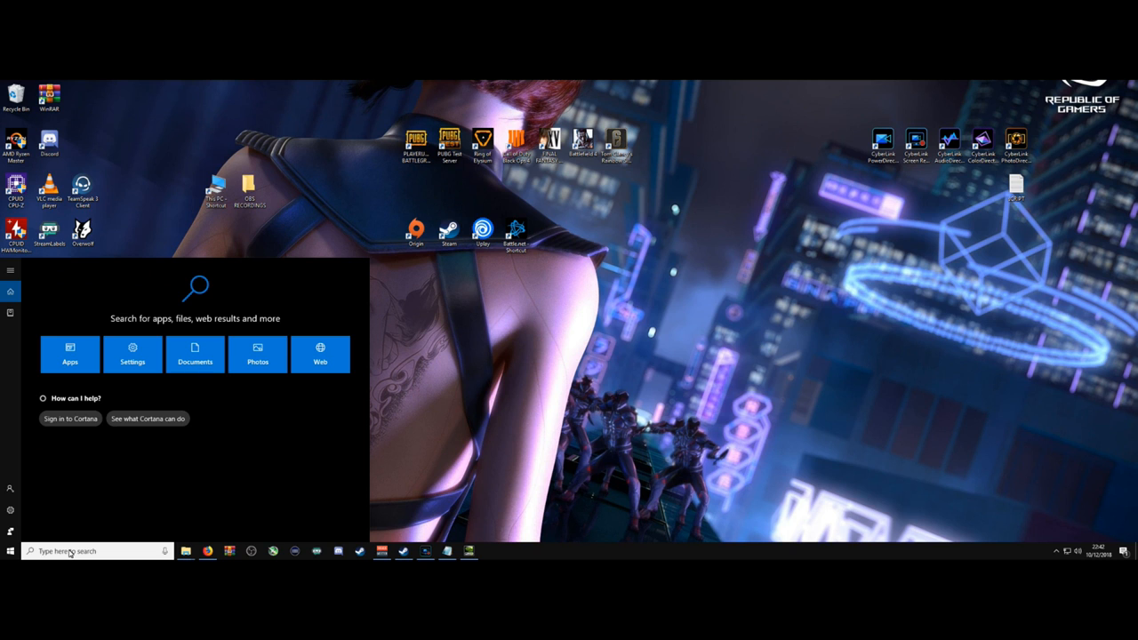
pyautogui.write('add')
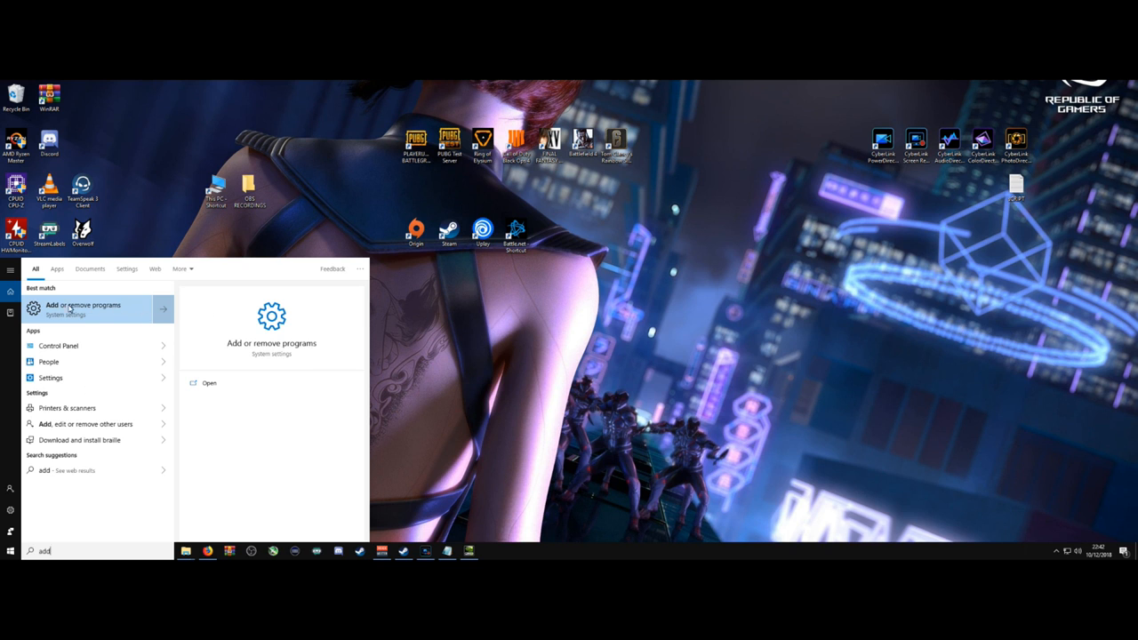
pyautogui.click(101, 308)
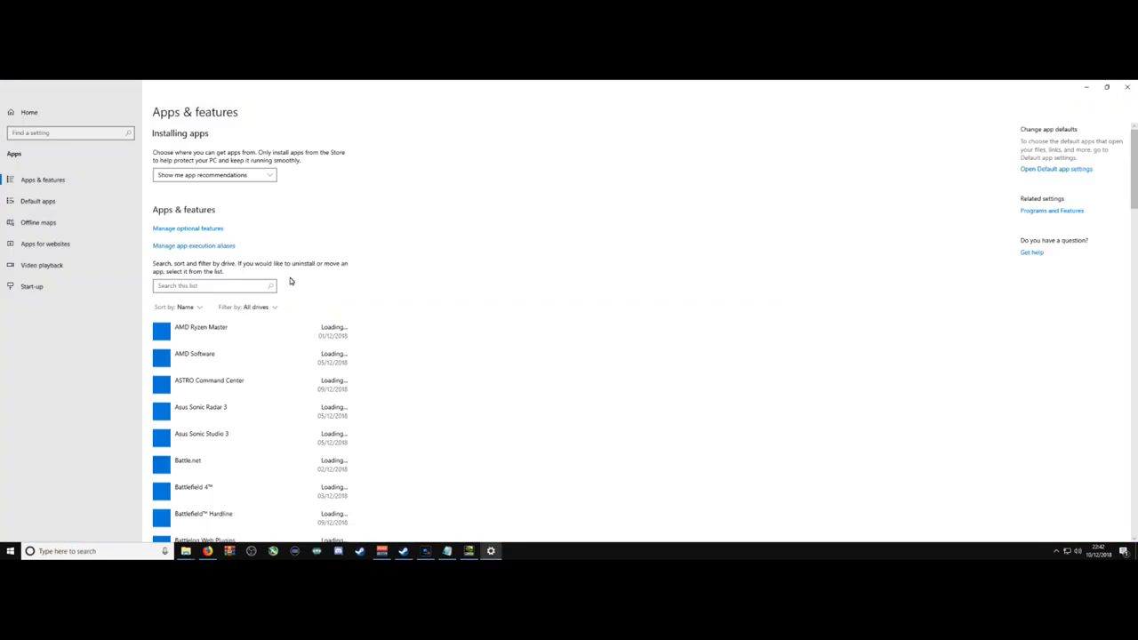
pyautogui.click(221, 288)
pyautogui.write('nvidia')
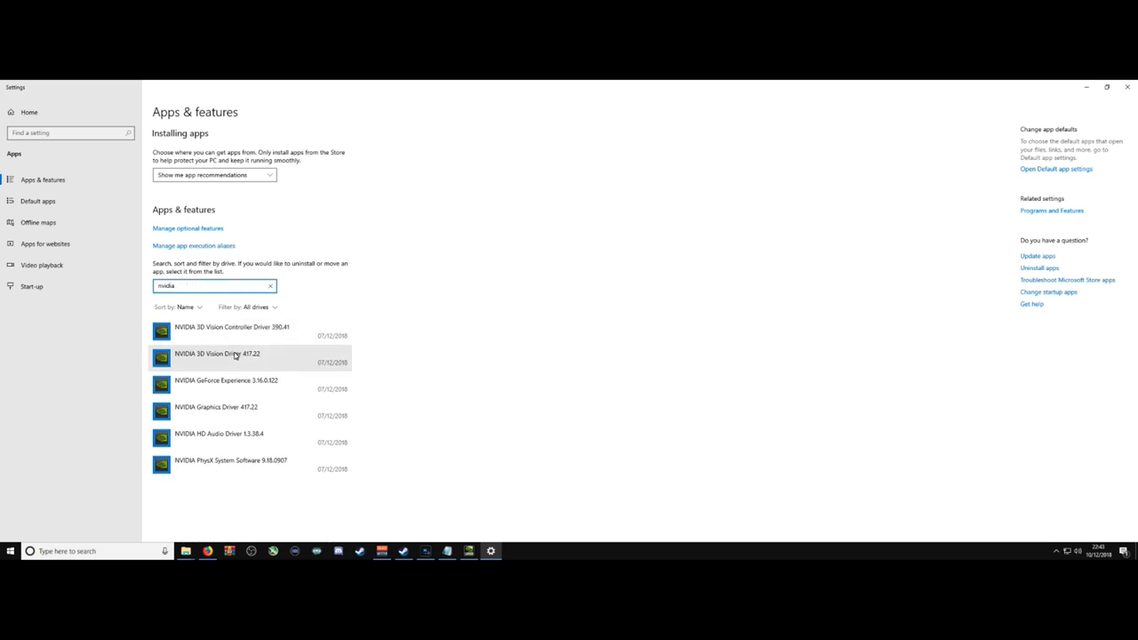
pyautogui.click(227, 408)
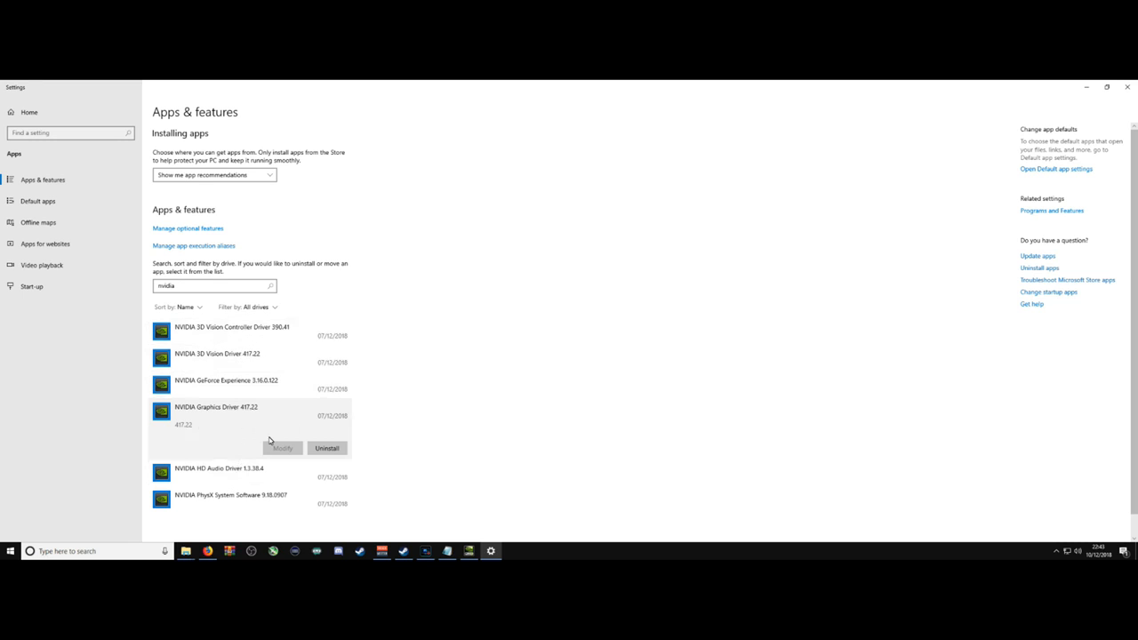
# Step: Examine the other installed NVIDIA entries, including GeForce Experience, the 3D Vision drivers and PhysX System Software
pyautogui.click(164, 386)
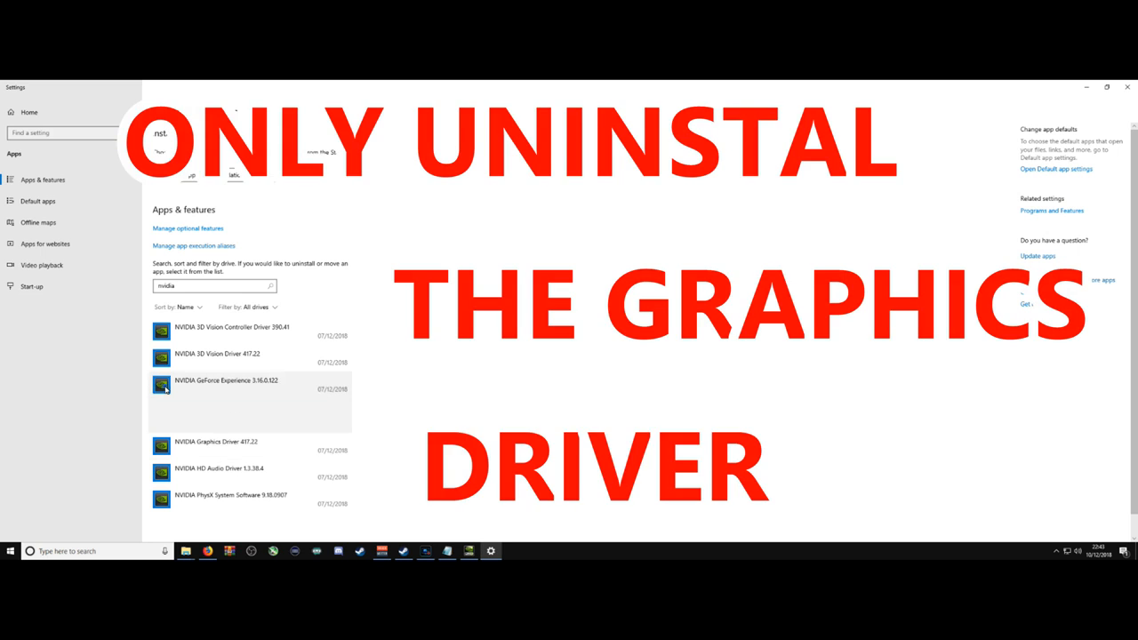
pyautogui.click(163, 360)
pyautogui.click(163, 335)
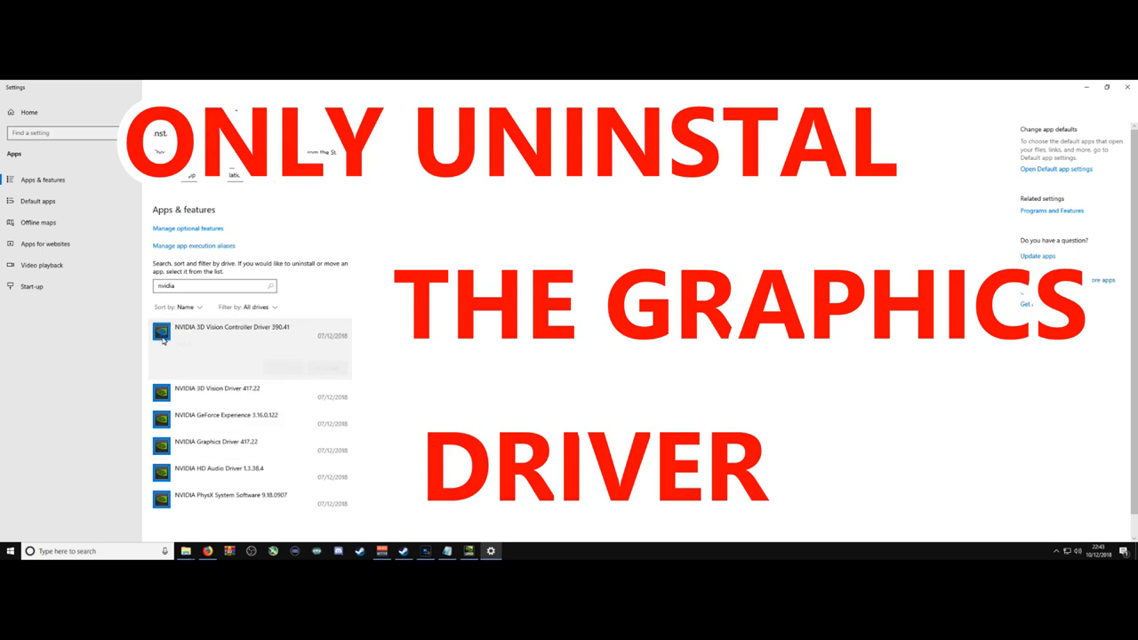
pyautogui.click(169, 471)
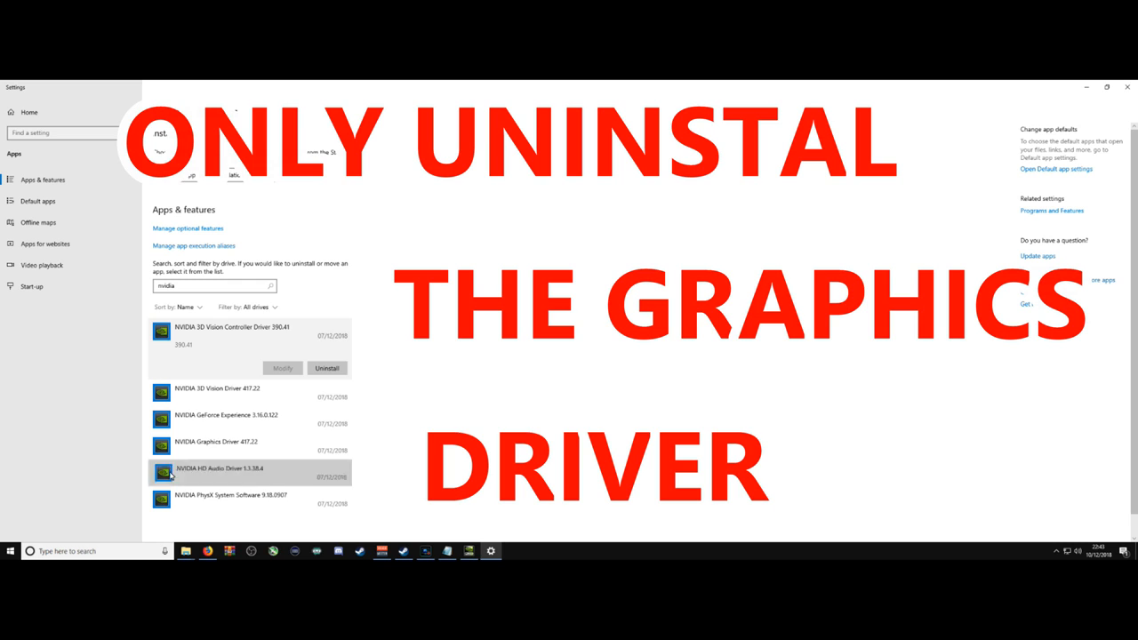
pyautogui.click(164, 414)
pyautogui.click(163, 360)
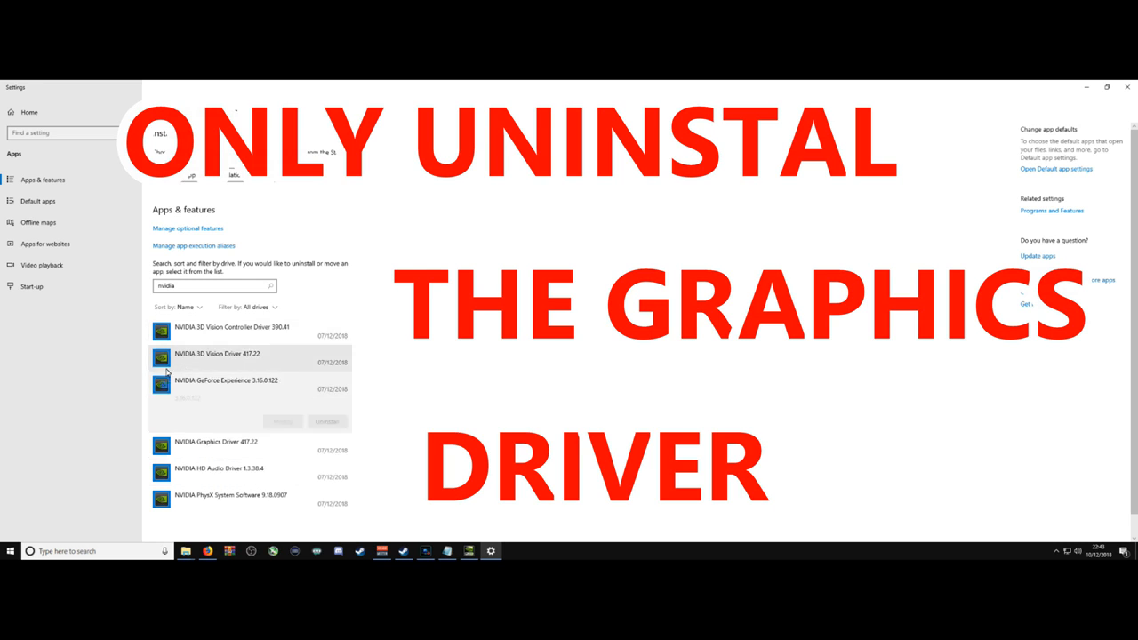
pyautogui.click(170, 336)
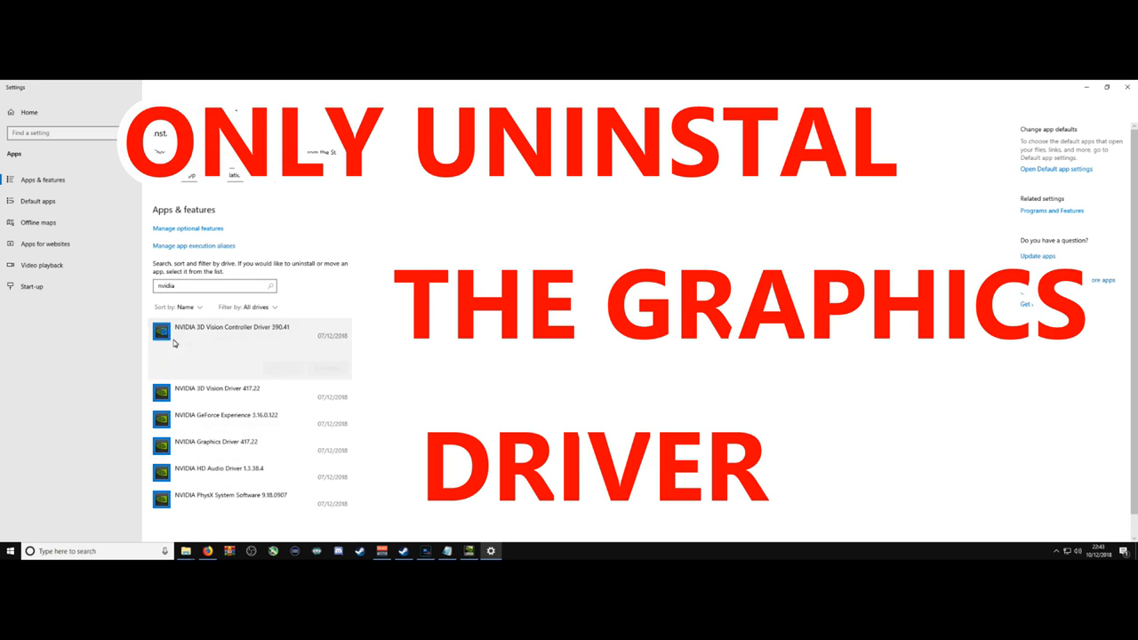
pyautogui.click(163, 500)
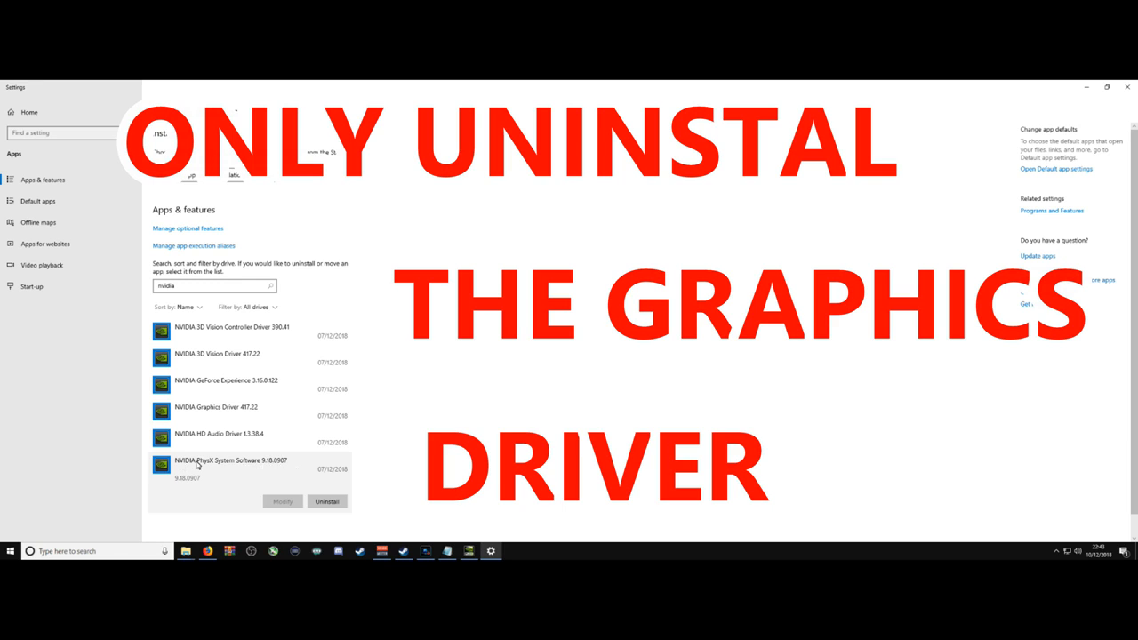
# Step: View the Change Resolution page in the NVIDIA Control Panel, and return to the NVIDIA Graphics Driver entry in the installed apps
pyautogui.click(470, 550)
pyautogui.moveTo(532, 185); pyautogui.dragTo(501, 212)
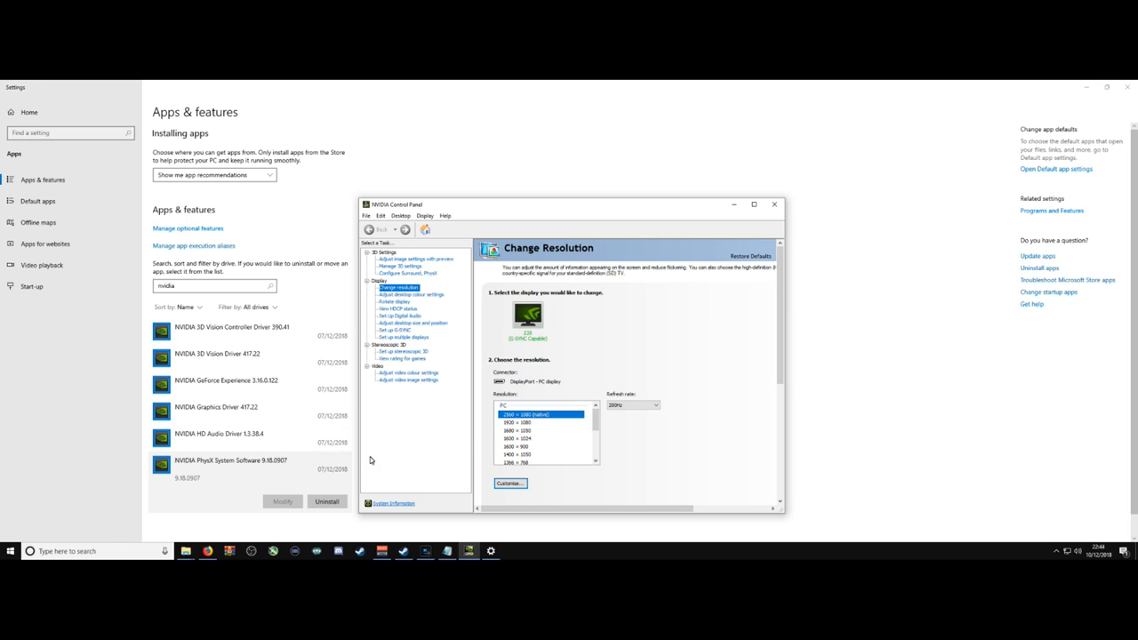
pyautogui.click(213, 413)
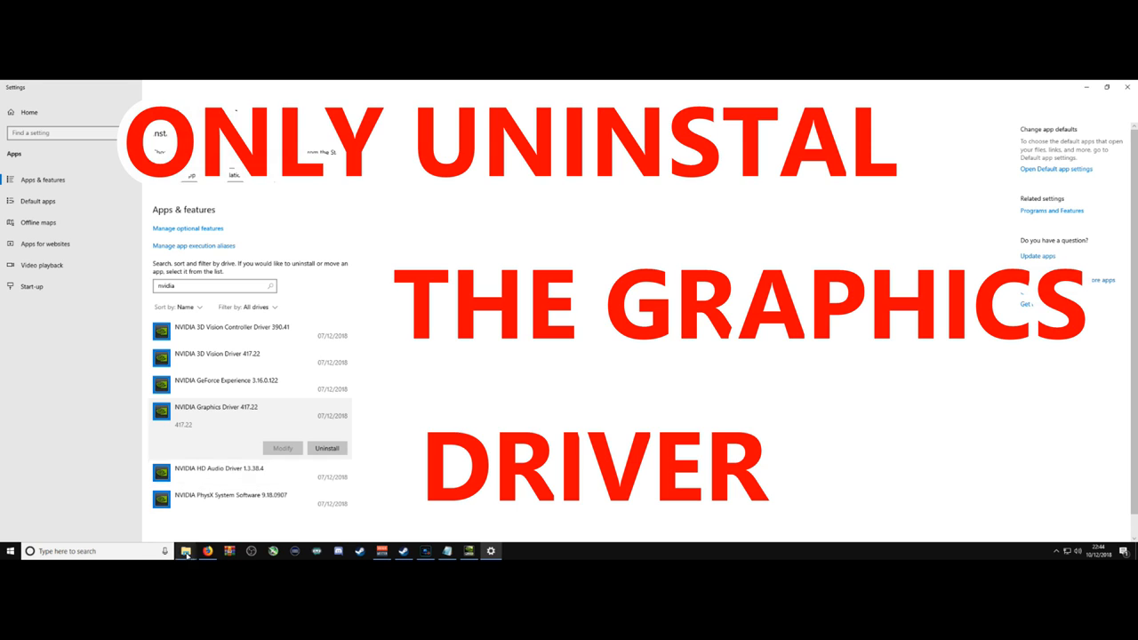
# Step: Switch to File Explorer, relaunch Display Driver Uninstaller from the DDU v18.0.0.4 folder, and target the NVIDIA GPU after dismissing the startup notice
pyautogui.moveTo(185, 552)
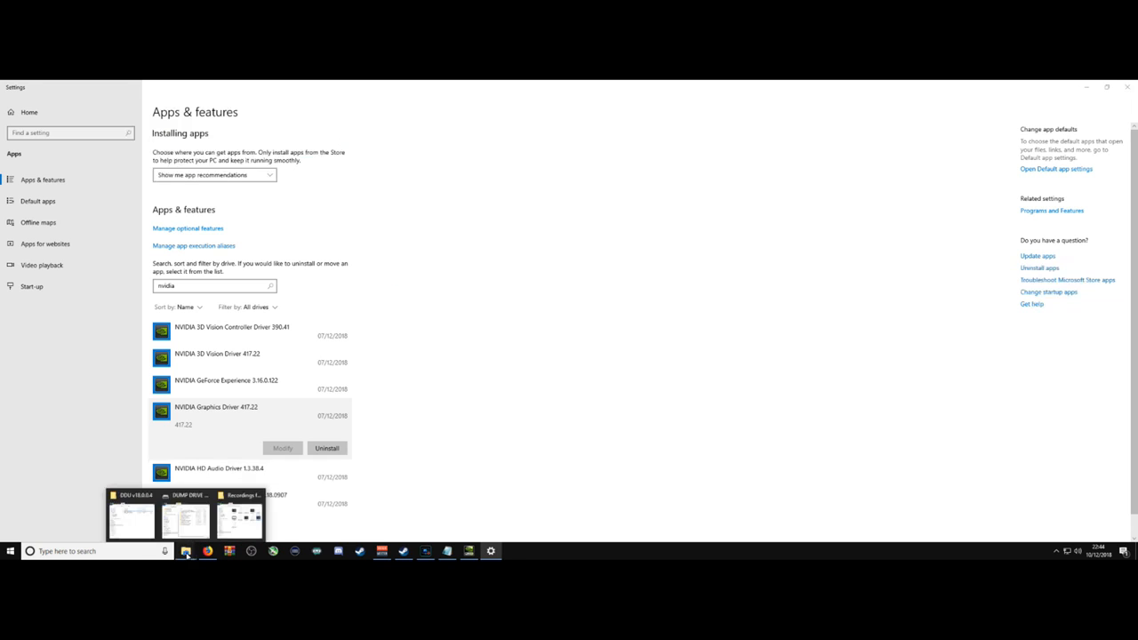
pyautogui.click(134, 520)
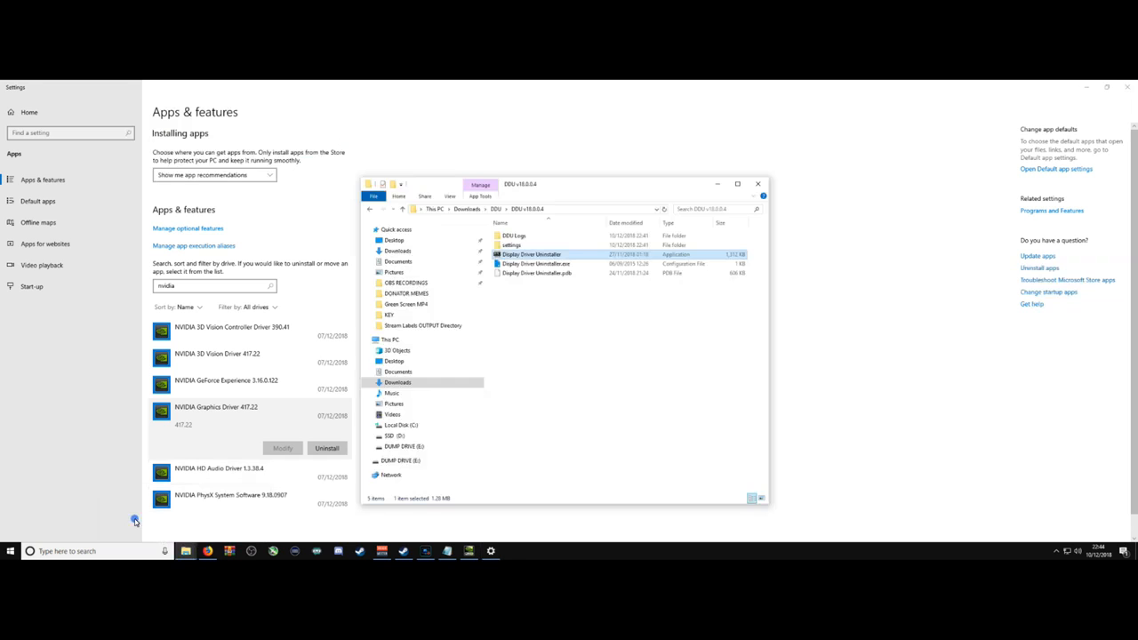
pyautogui.doubleClick(526, 257)
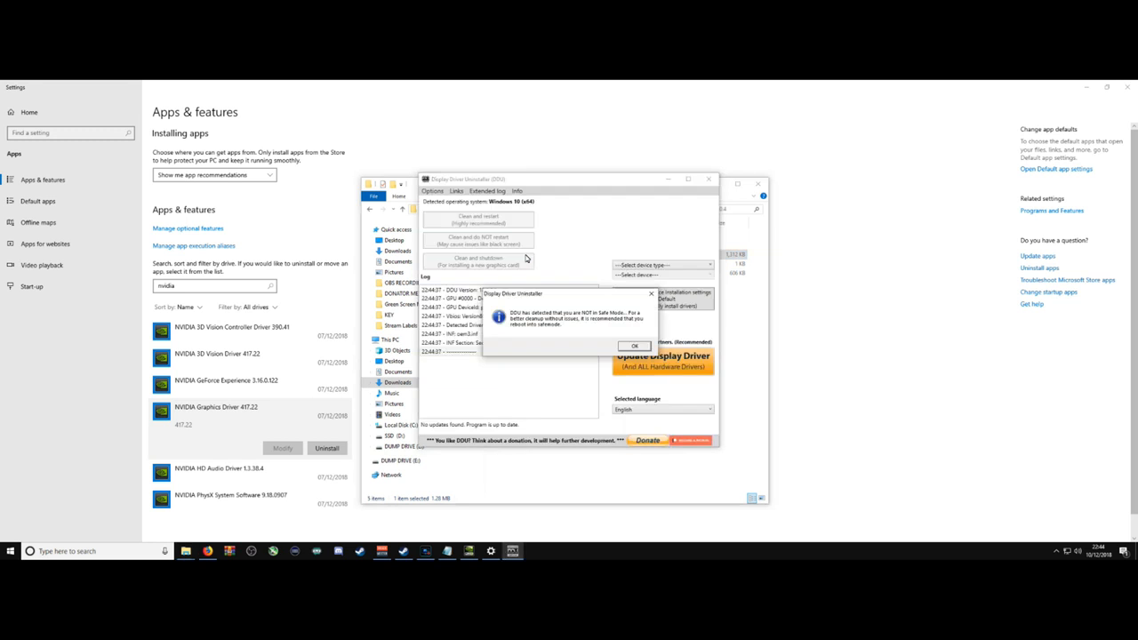
pyautogui.press('Return')
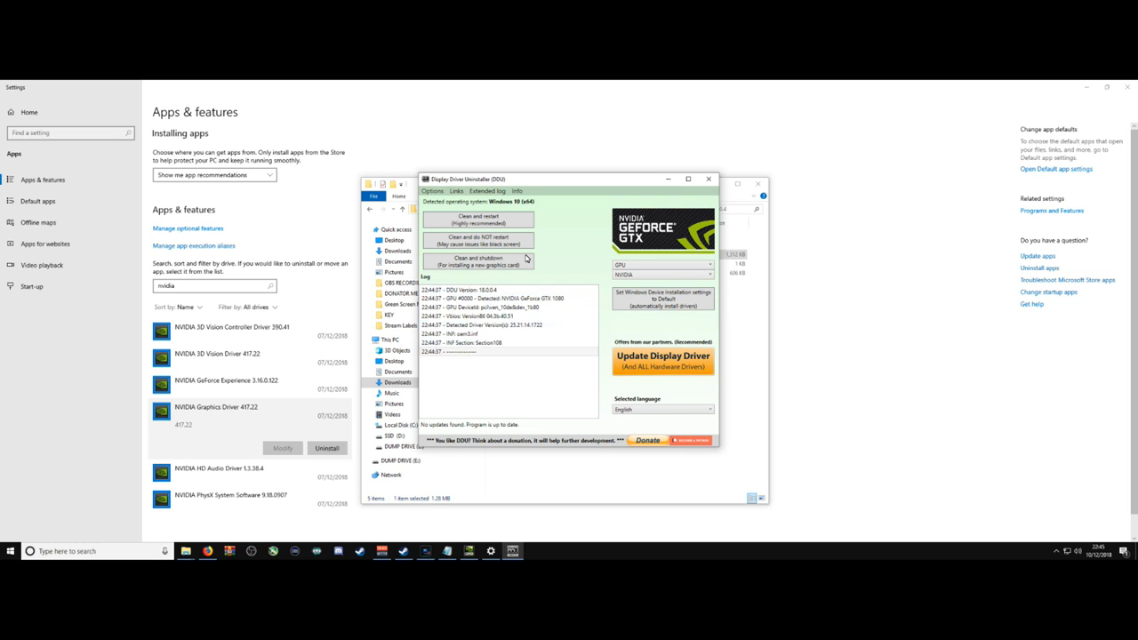
# Step: Review Display Driver Uninstaller's general, NVIDIA and AMD removal options, and close the program and its File Explorer folder
pyautogui.press('alt')
pyautogui.press('Return')
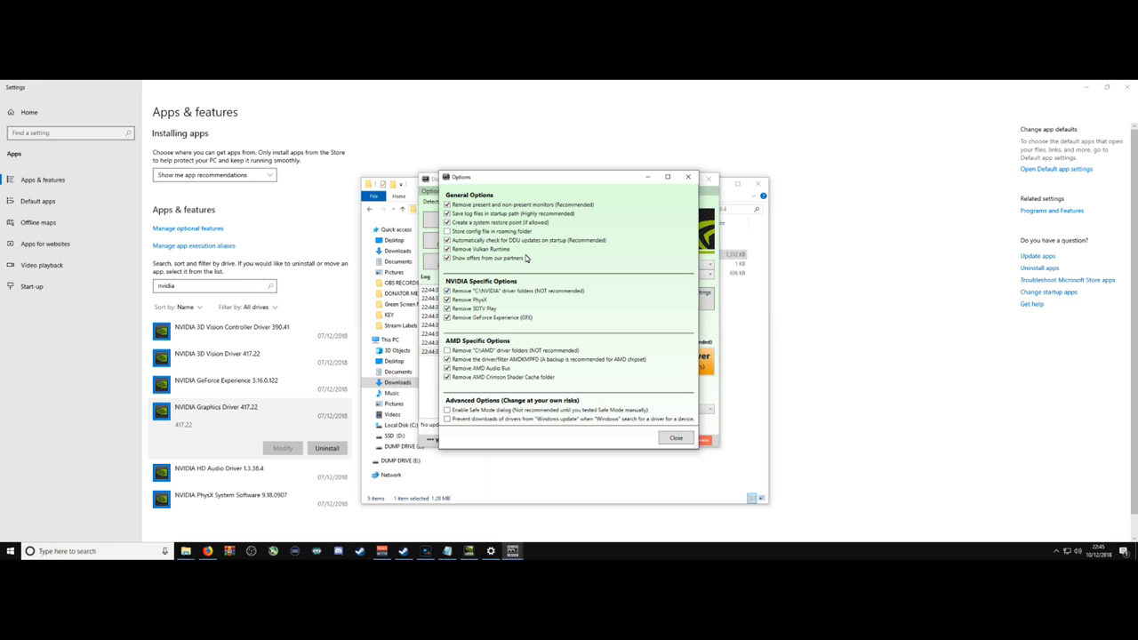
pyautogui.press('Escape')
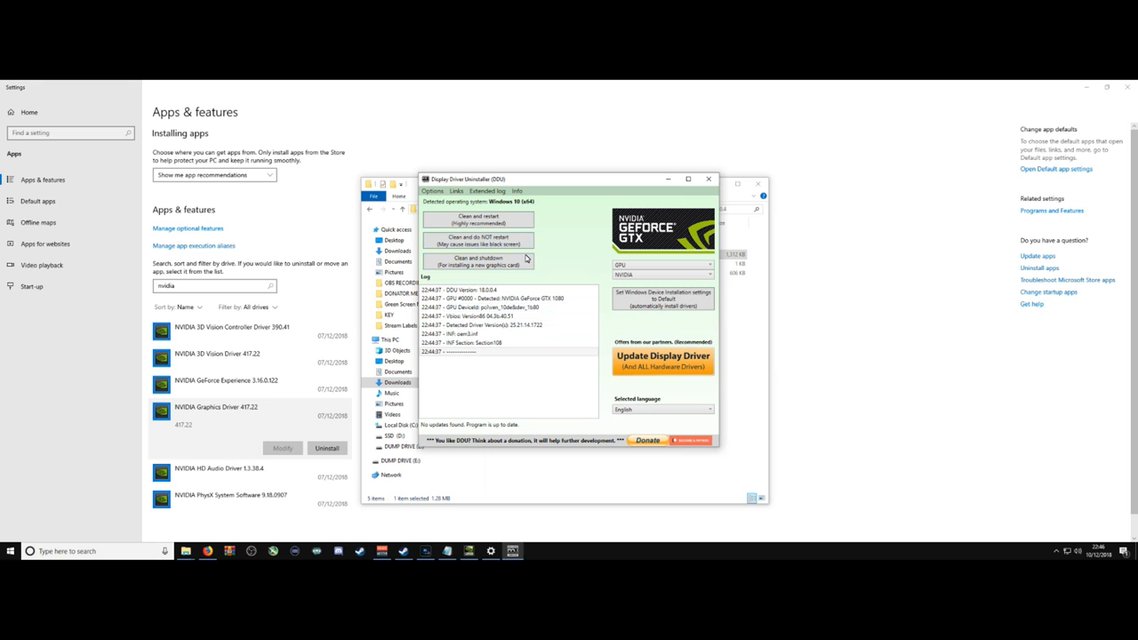
pyautogui.click(709, 179)
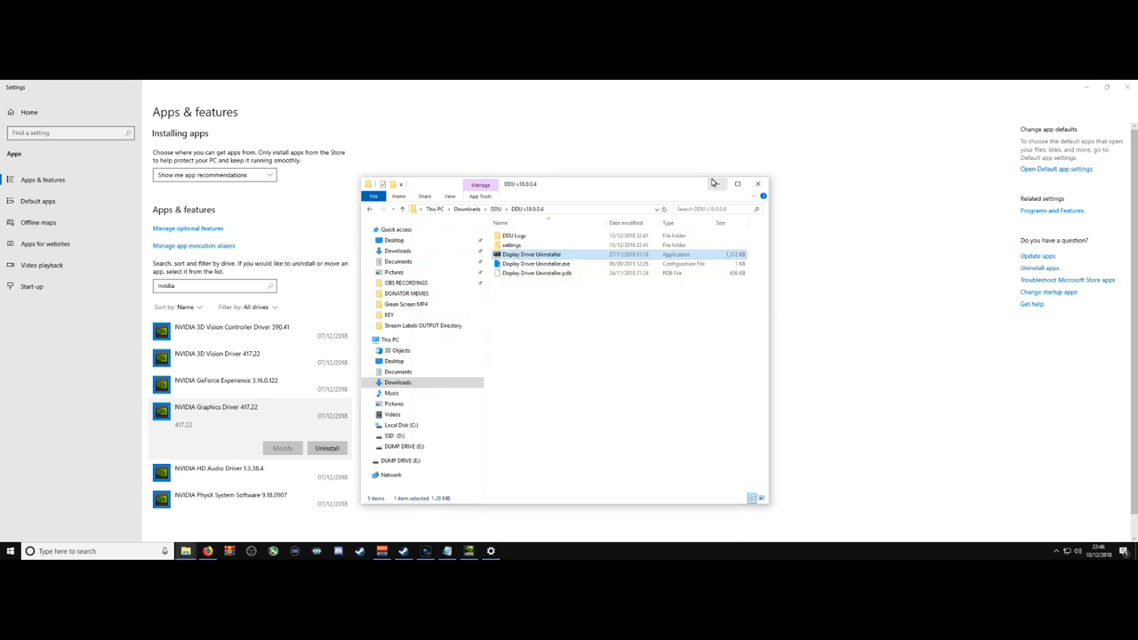
pyautogui.click(761, 185)
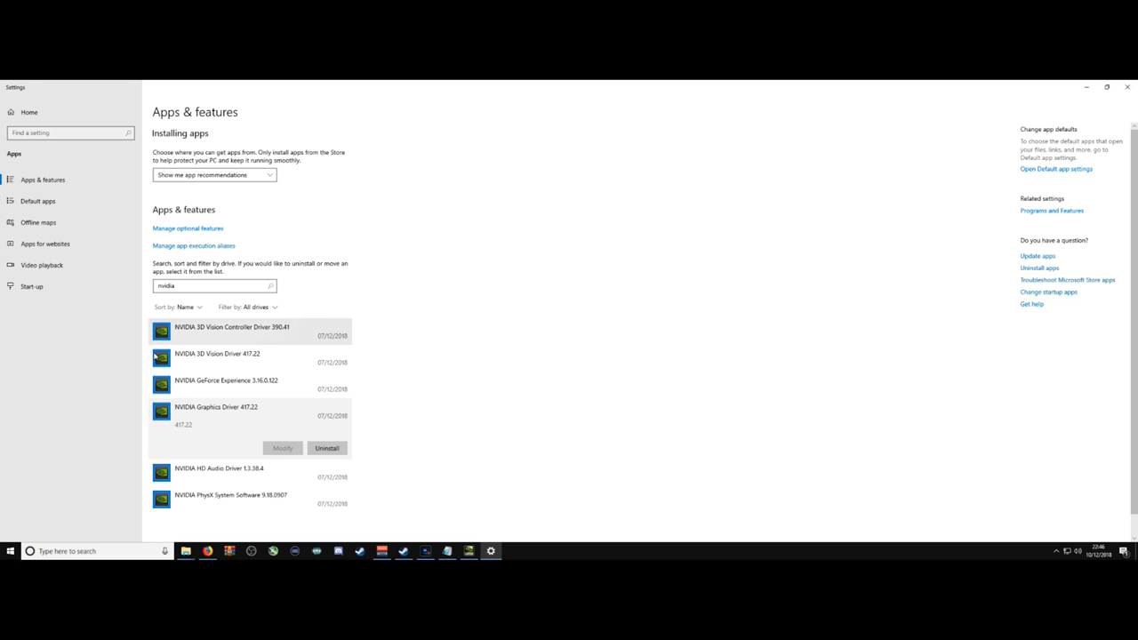
# Step: Show the computer's restart option from the Apps & features screen, and dismiss the power choices
pyautogui.click(10, 549)
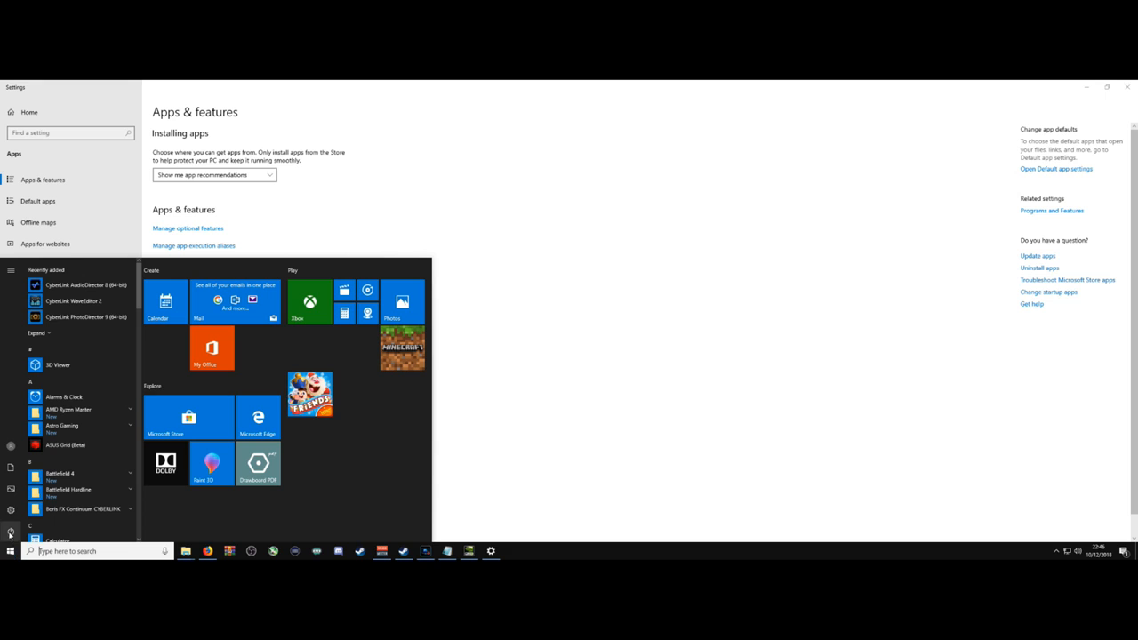
pyautogui.click(10, 531)
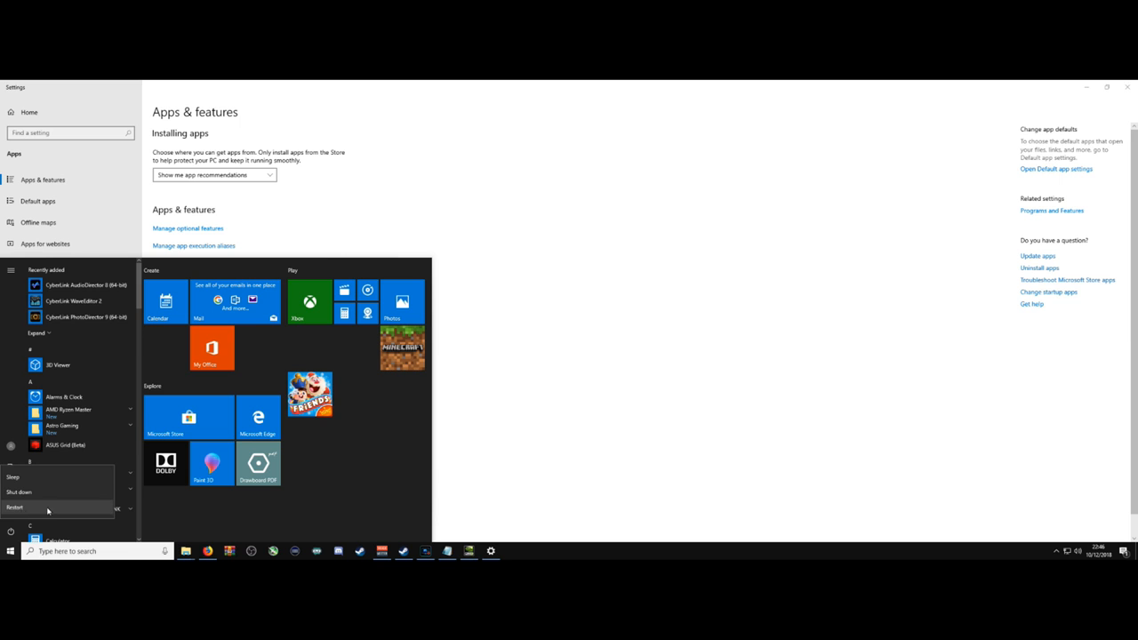
pyautogui.click(485, 494)
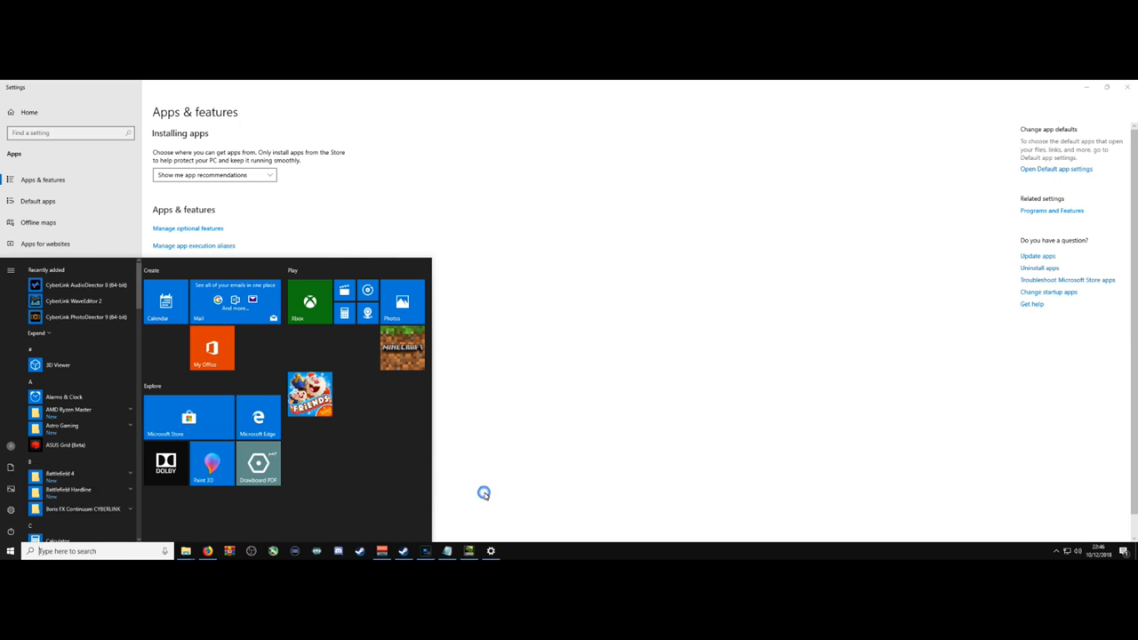
# Step: Minimize Settings, reopen Add or remove programs through a Windows search for "add", and filter the installed apps by "nvidia"
pyautogui.click(1086, 89)
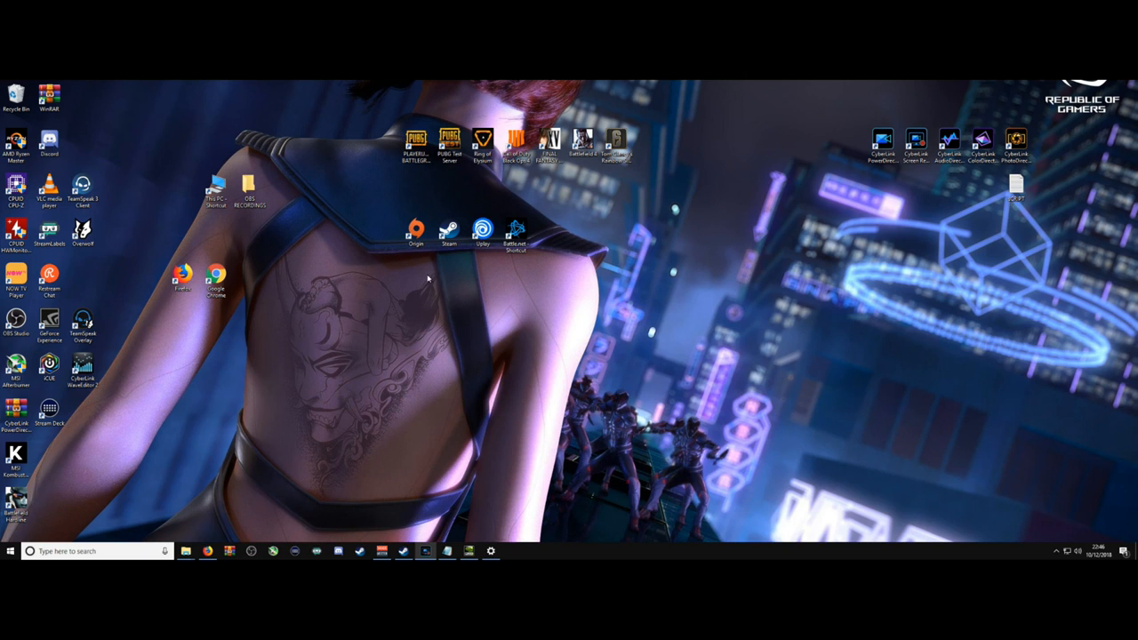
pyautogui.click(71, 553)
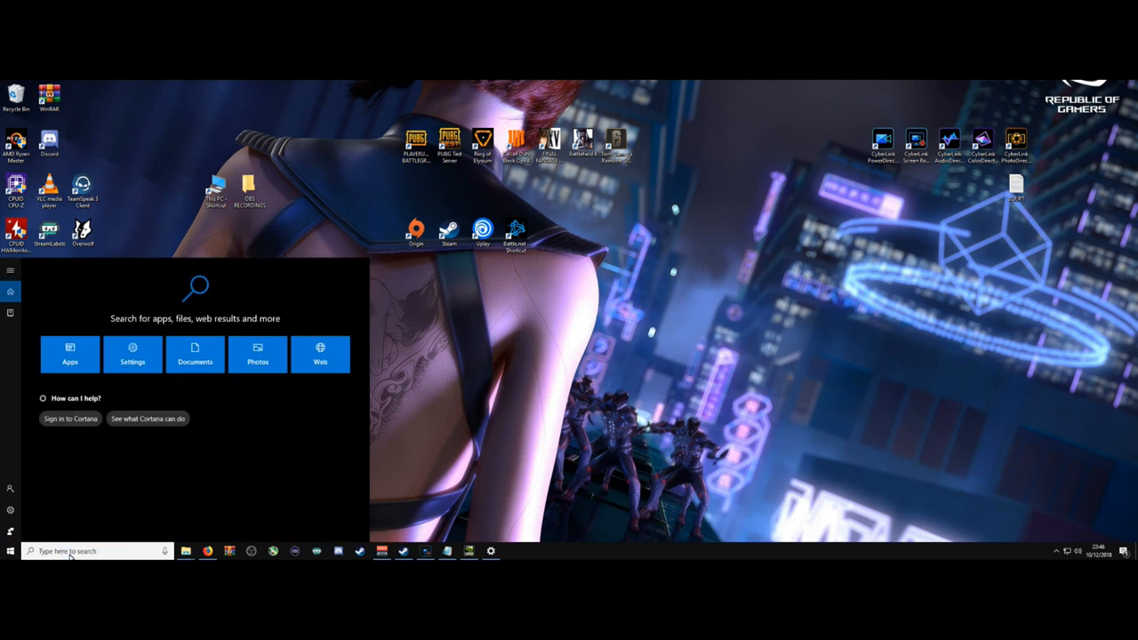
pyautogui.write('add')
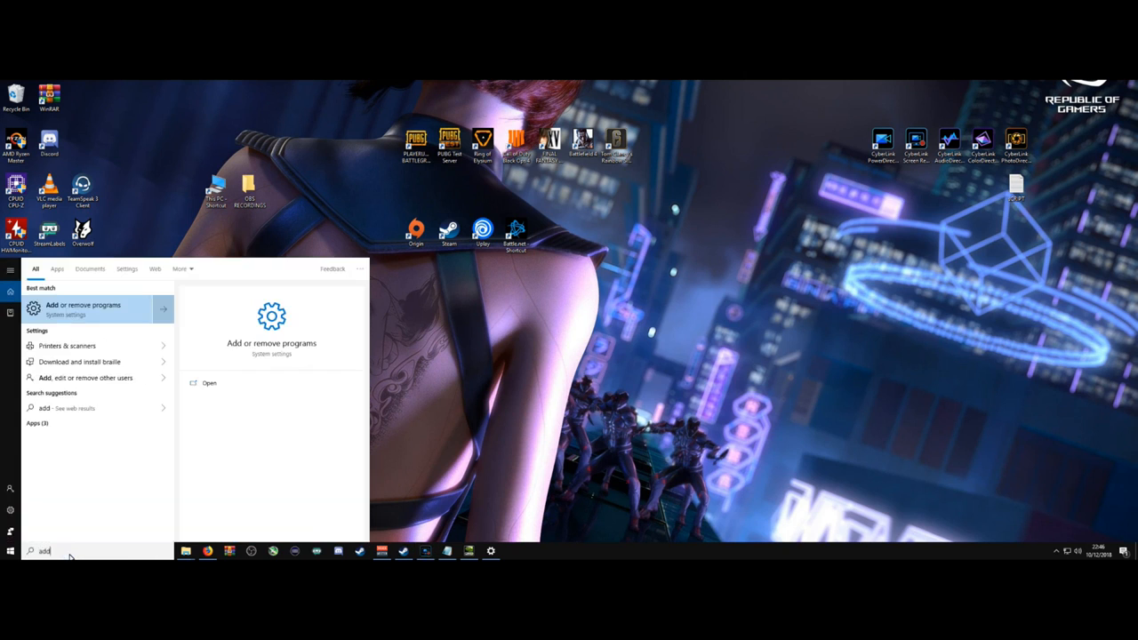
pyautogui.click(100, 315)
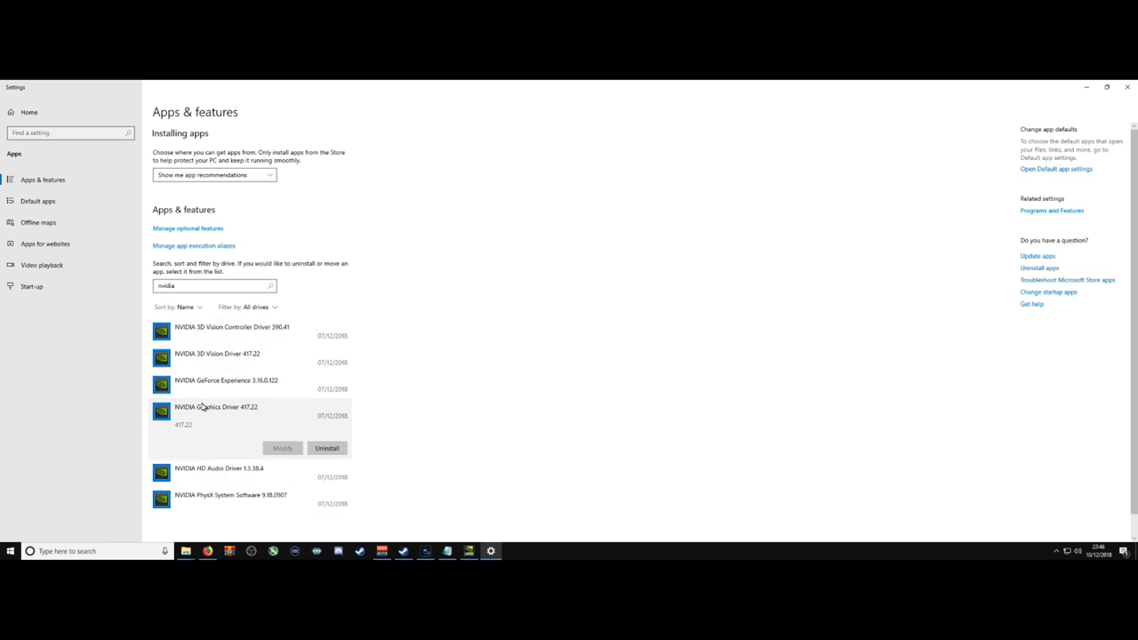
pyautogui.moveTo(188, 286); pyautogui.dragTo(119, 289)
pyautogui.write('n')
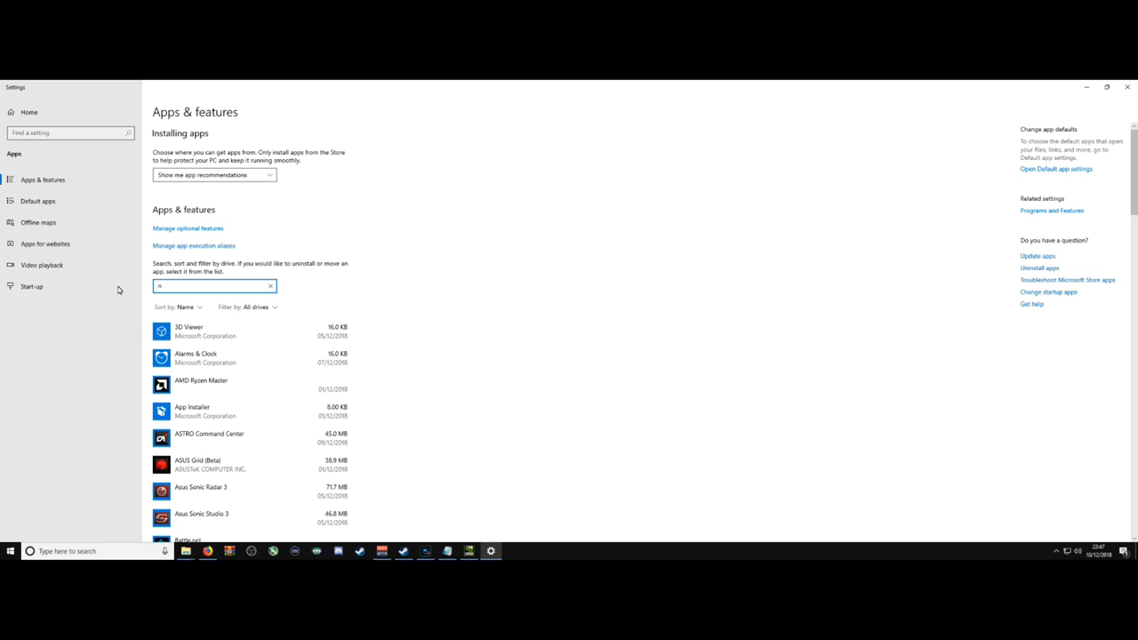
pyautogui.write('vidia')
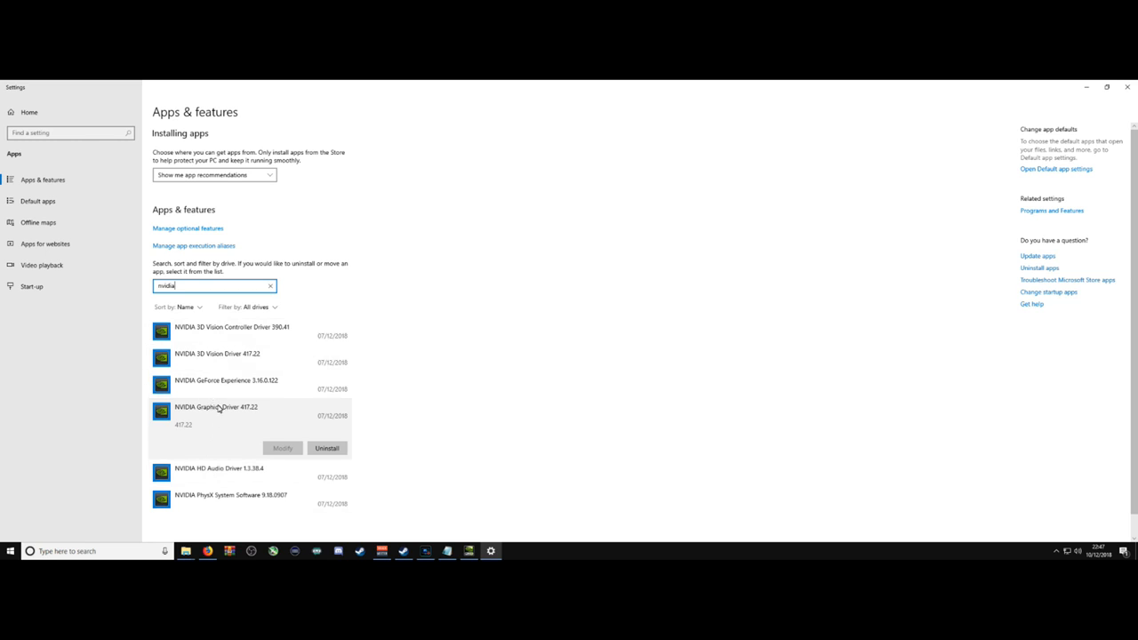
pyautogui.click(439, 322)
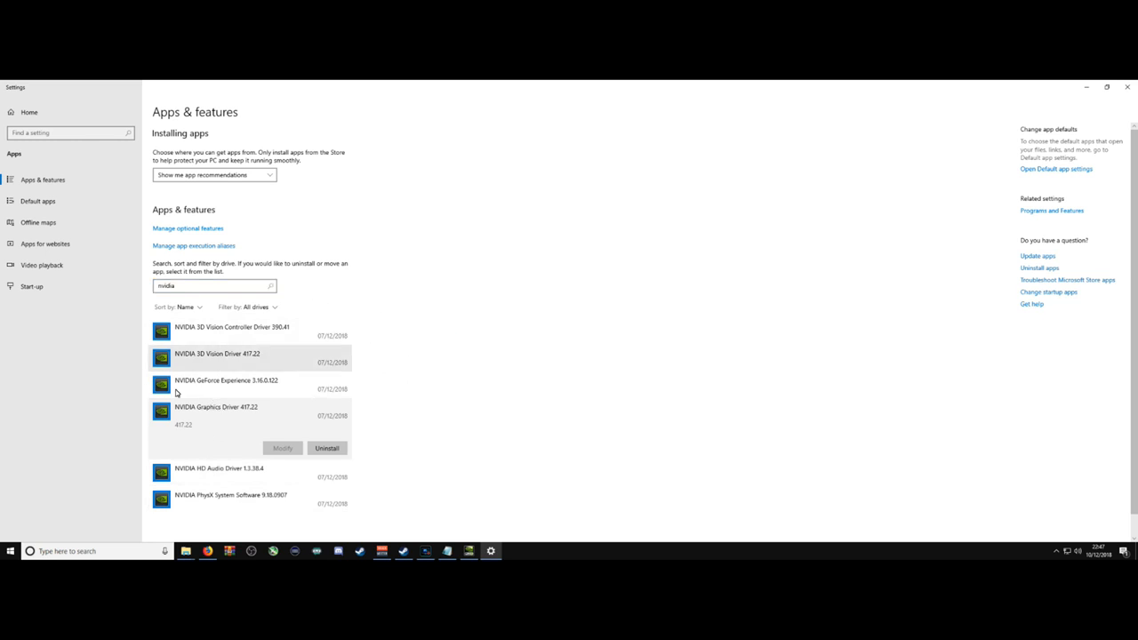
# Step: Switch to Firefox and open the bookmarked NVIDIA Download Drivers page in a new tab
pyautogui.click(208, 551)
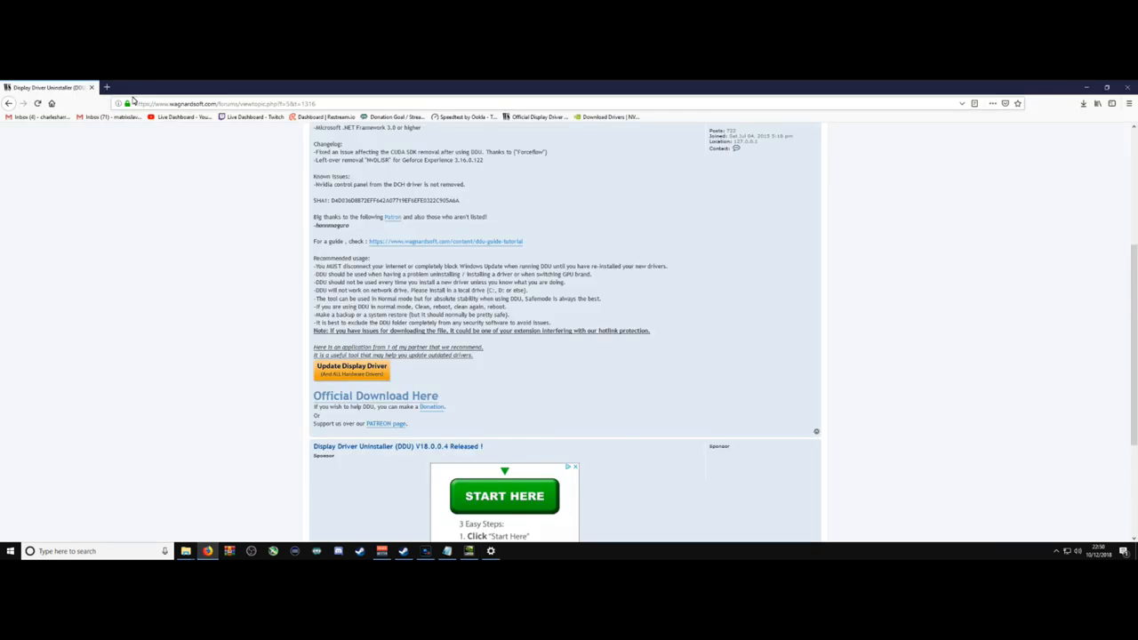
pyautogui.click(107, 88)
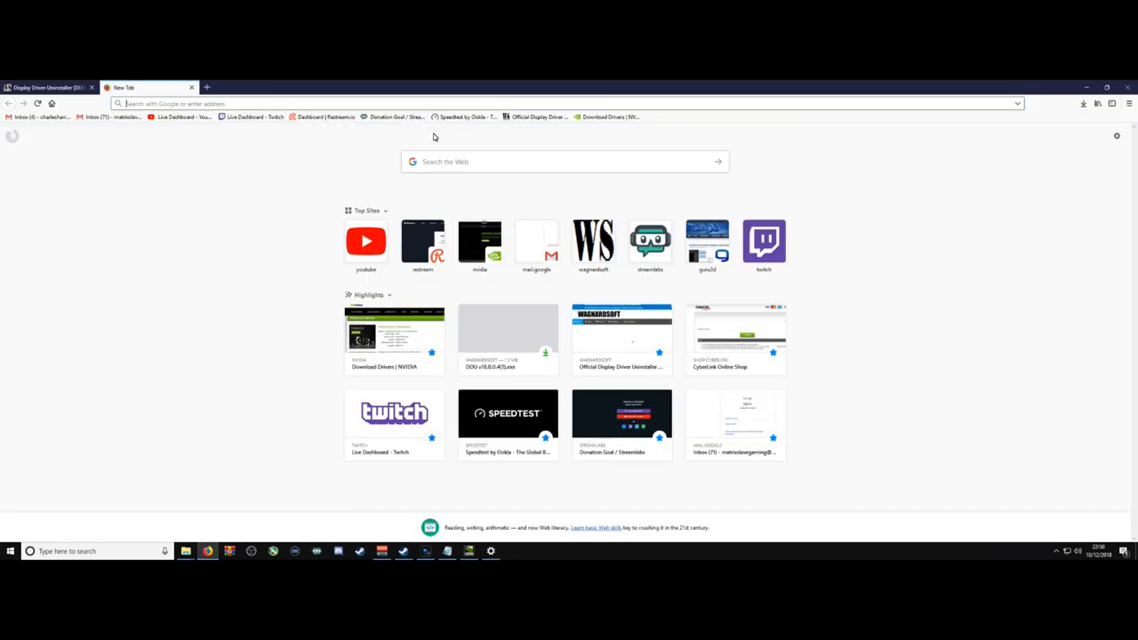
pyautogui.click(596, 119)
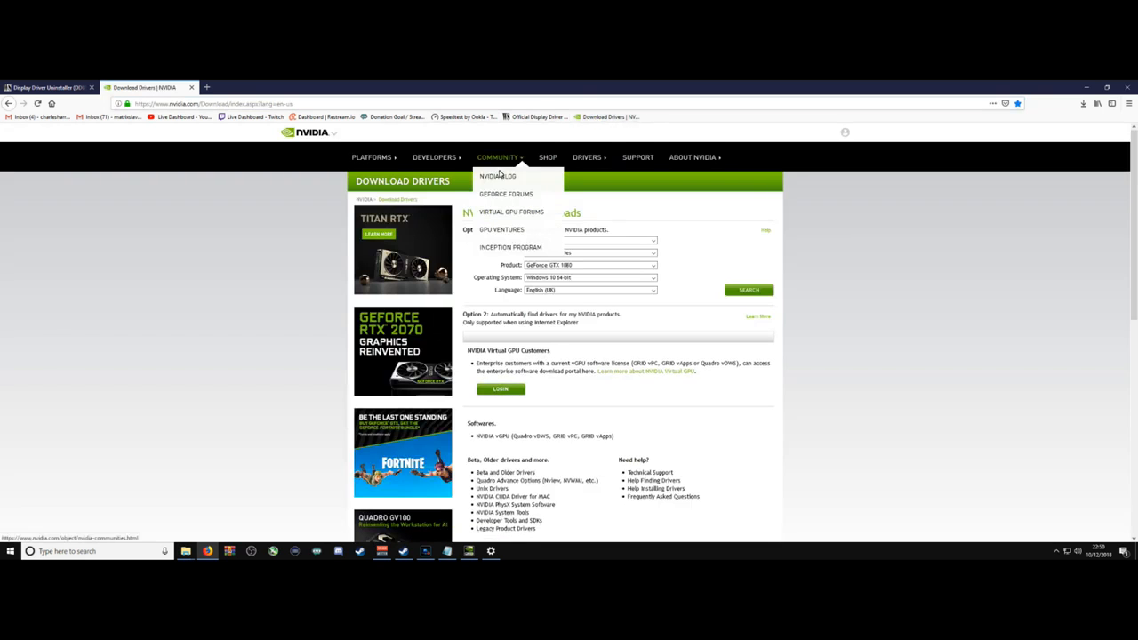
# Step: Search for the driver with product type GeForce, series GeForce 10 Series, product GeForce GTX 1080 and operating system Windows 10 64-bit
pyautogui.click(651, 242)
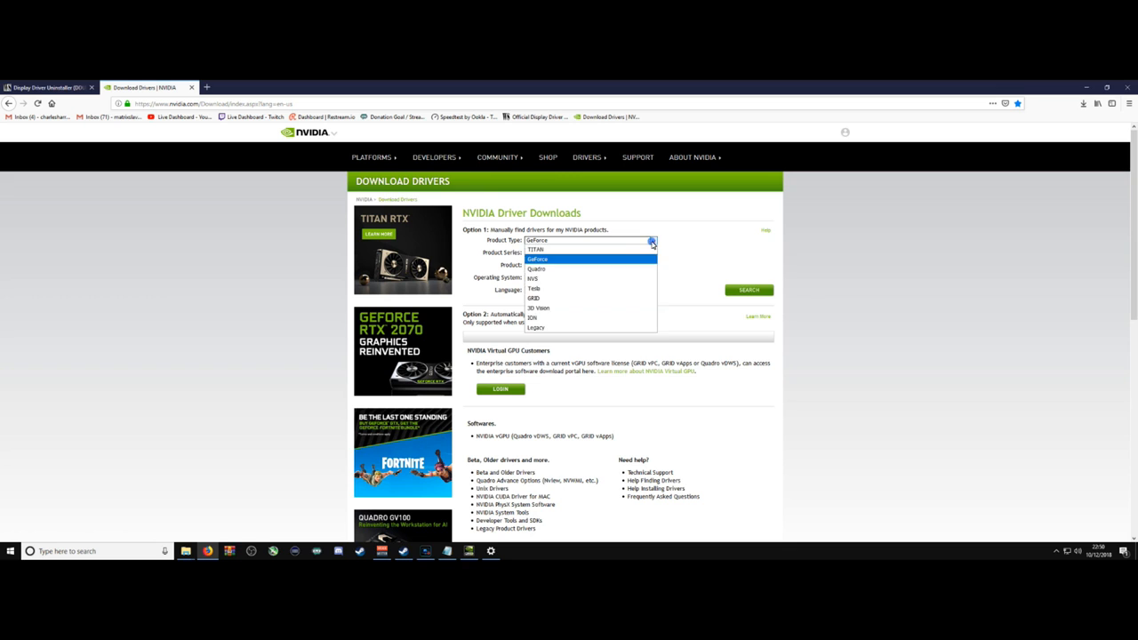
pyautogui.click(551, 258)
pyautogui.click(550, 254)
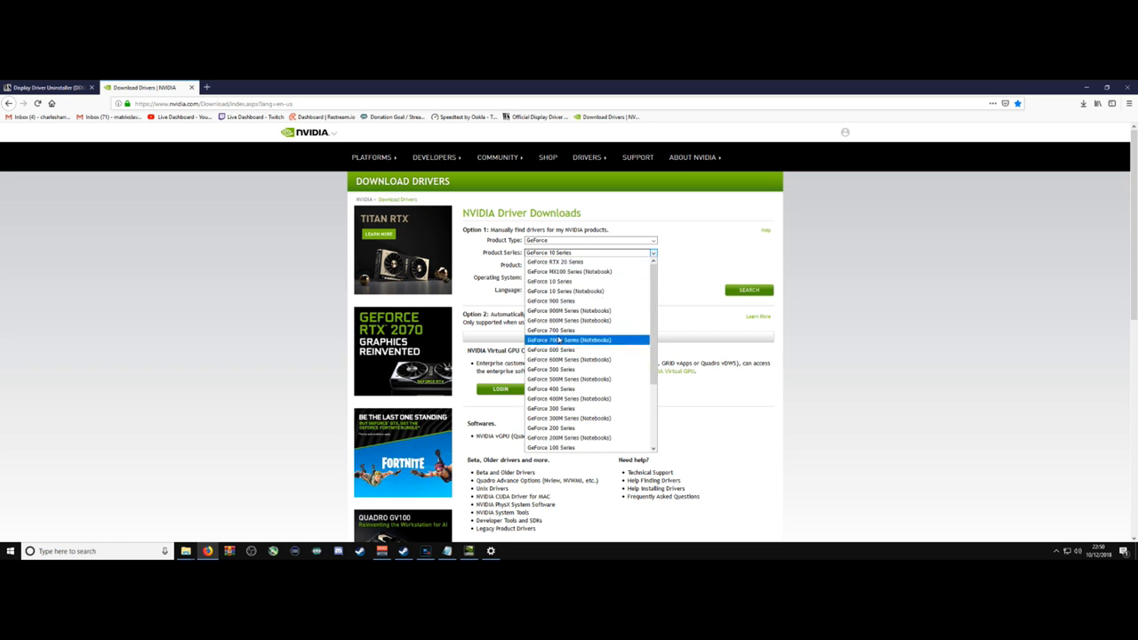
pyautogui.click(561, 281)
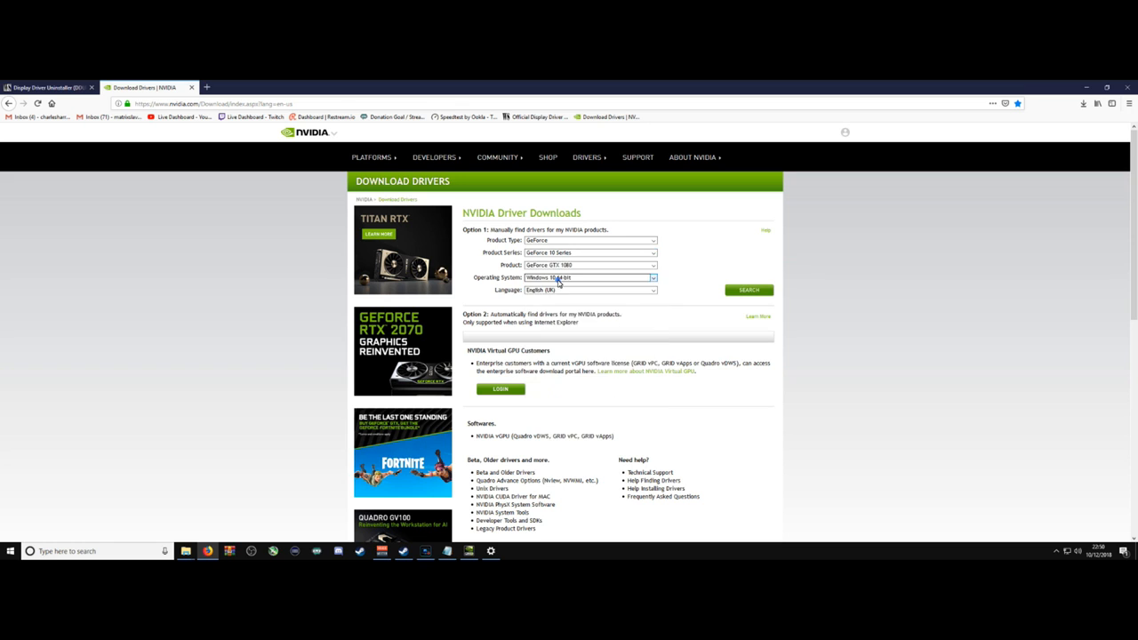
pyautogui.click(559, 265)
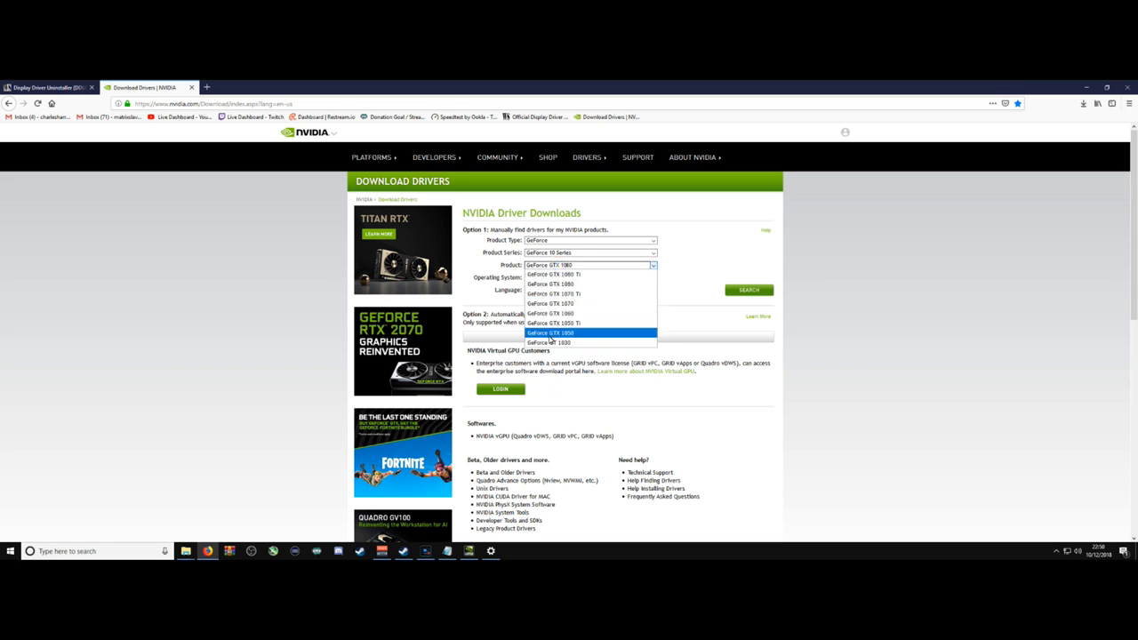
pyautogui.click(559, 283)
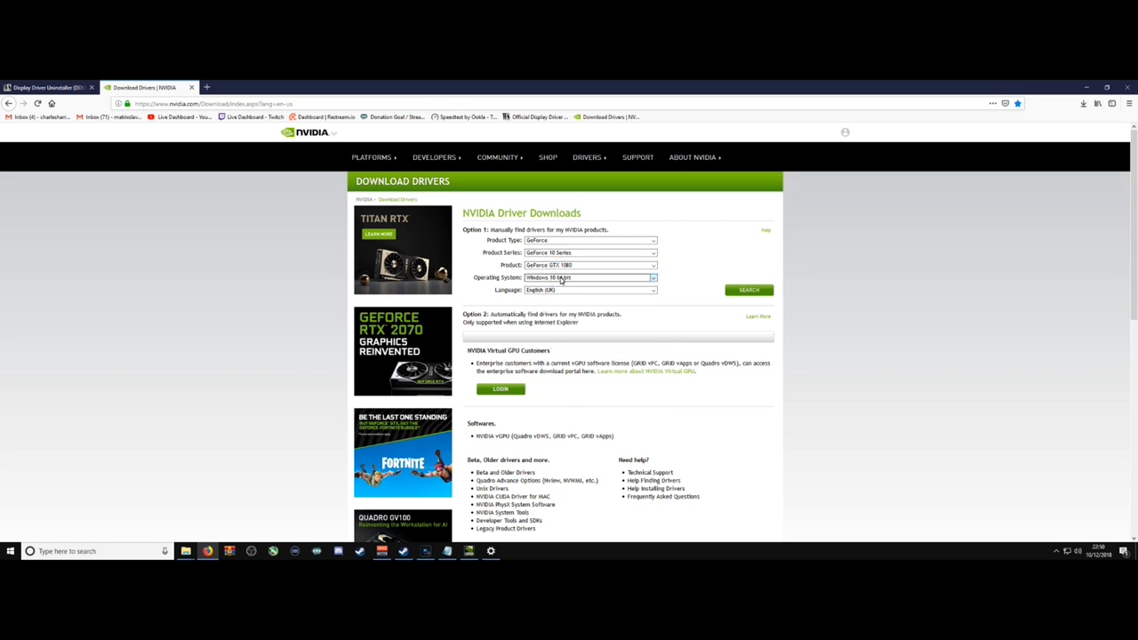
pyautogui.click(560, 279)
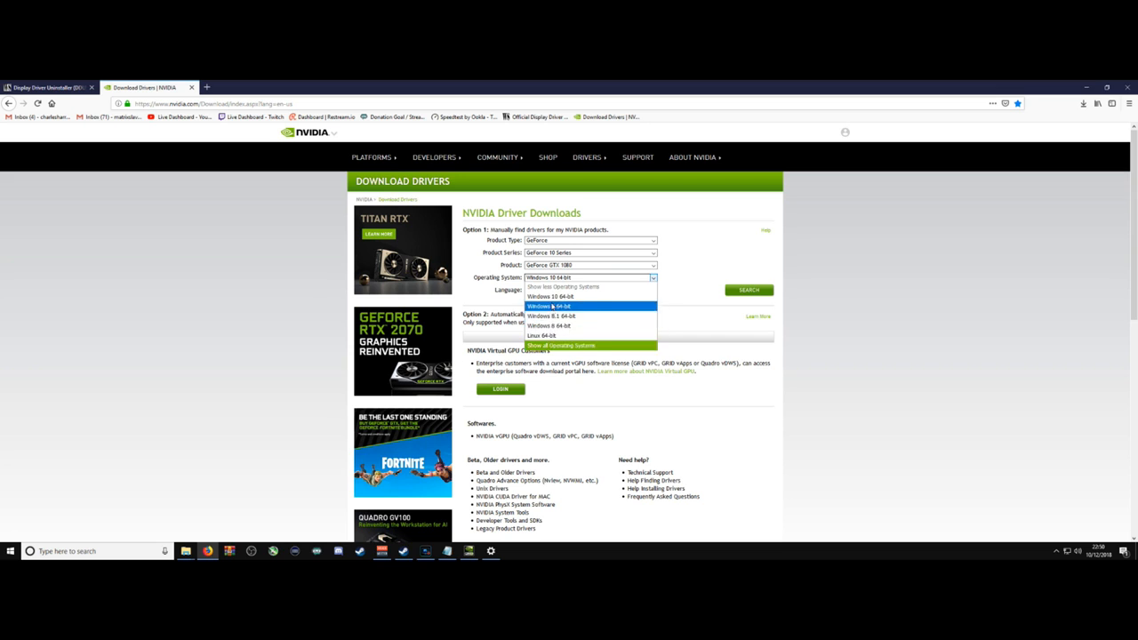
pyautogui.click(560, 299)
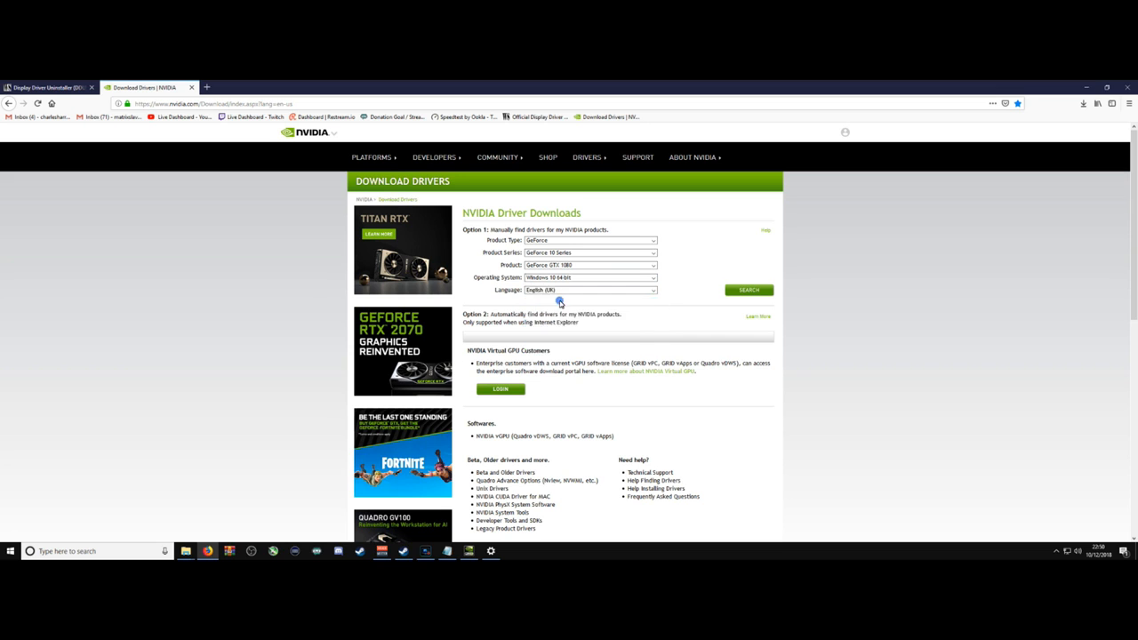
pyautogui.click(750, 290)
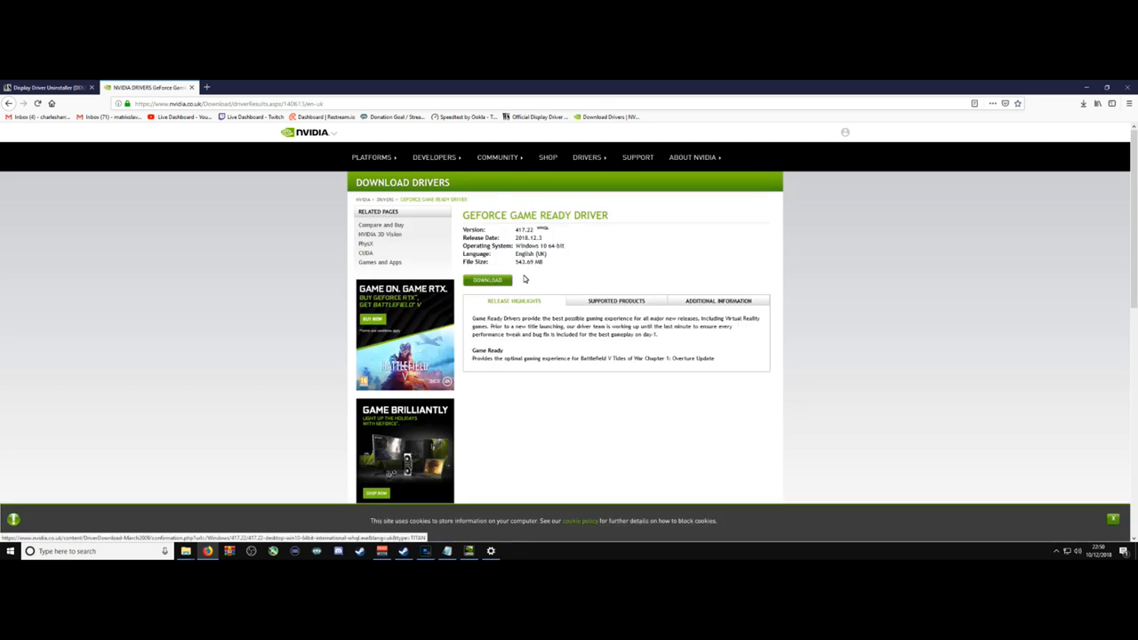
# Step: Download and save the 417.22-desktop-win10-64bit-international-whql.exe driver installer, and open its containing folder
pyautogui.click(469, 278)
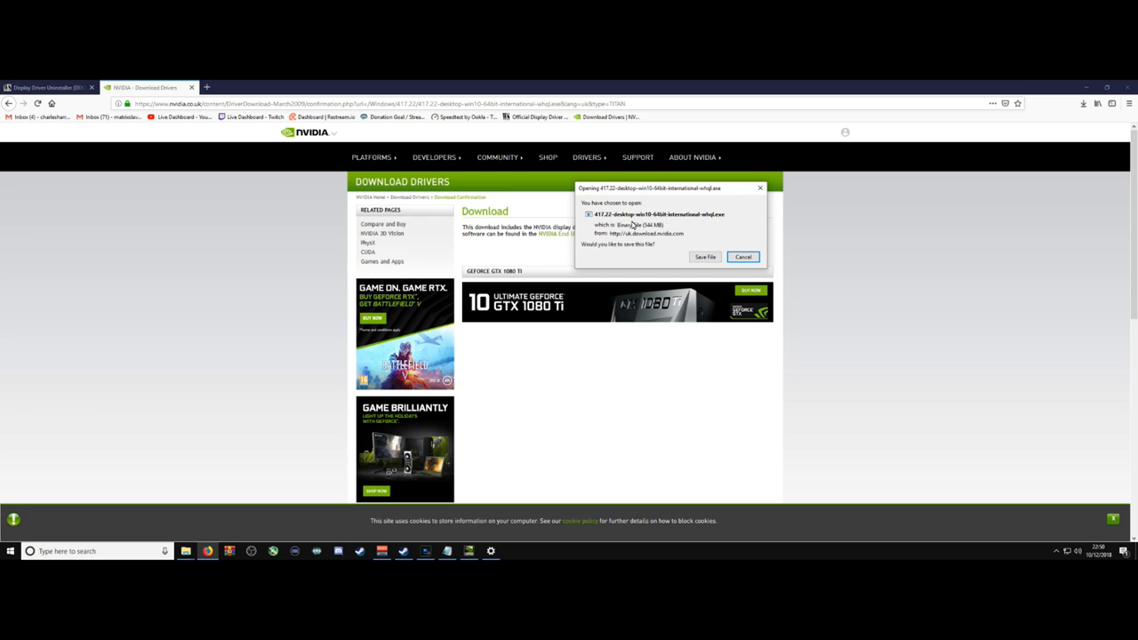
pyautogui.click(700, 257)
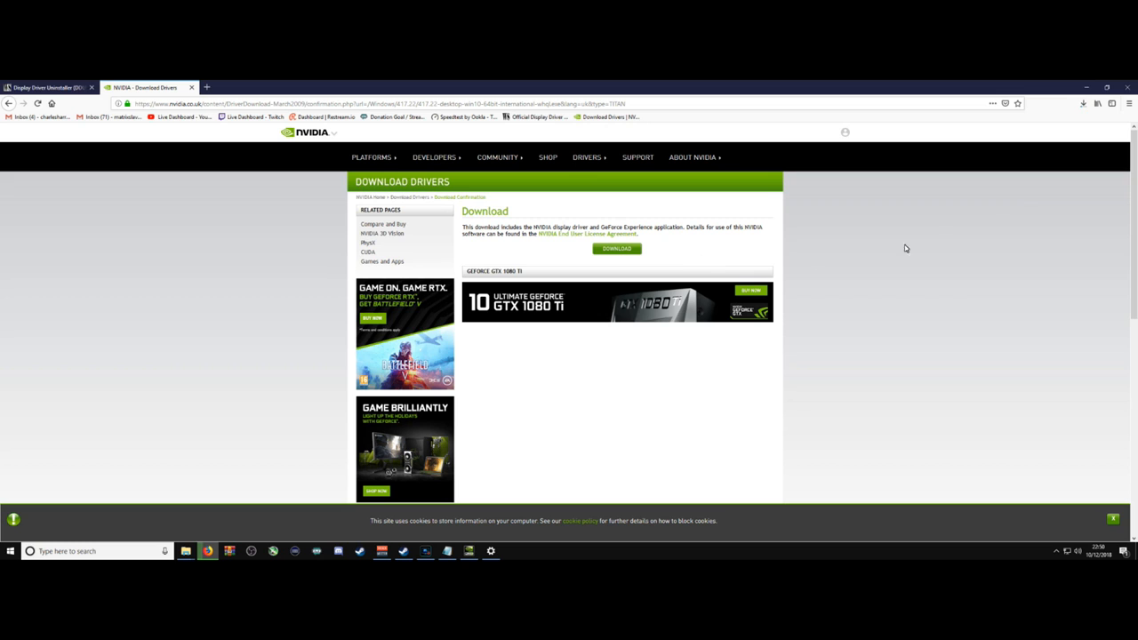
pyautogui.click(1083, 103)
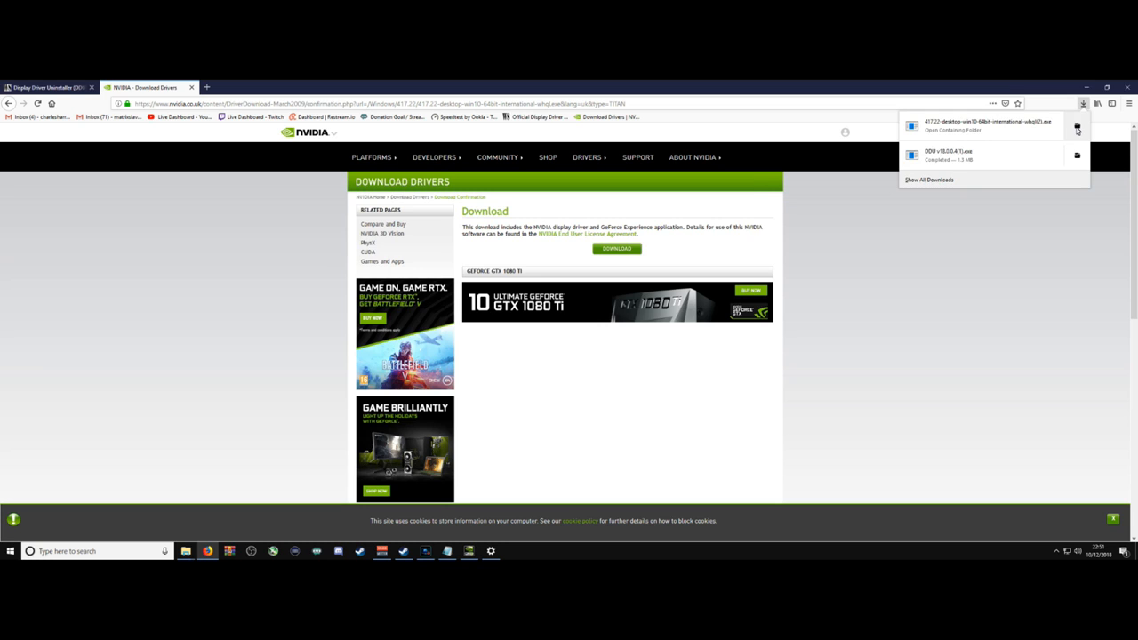
pyautogui.click(1077, 128)
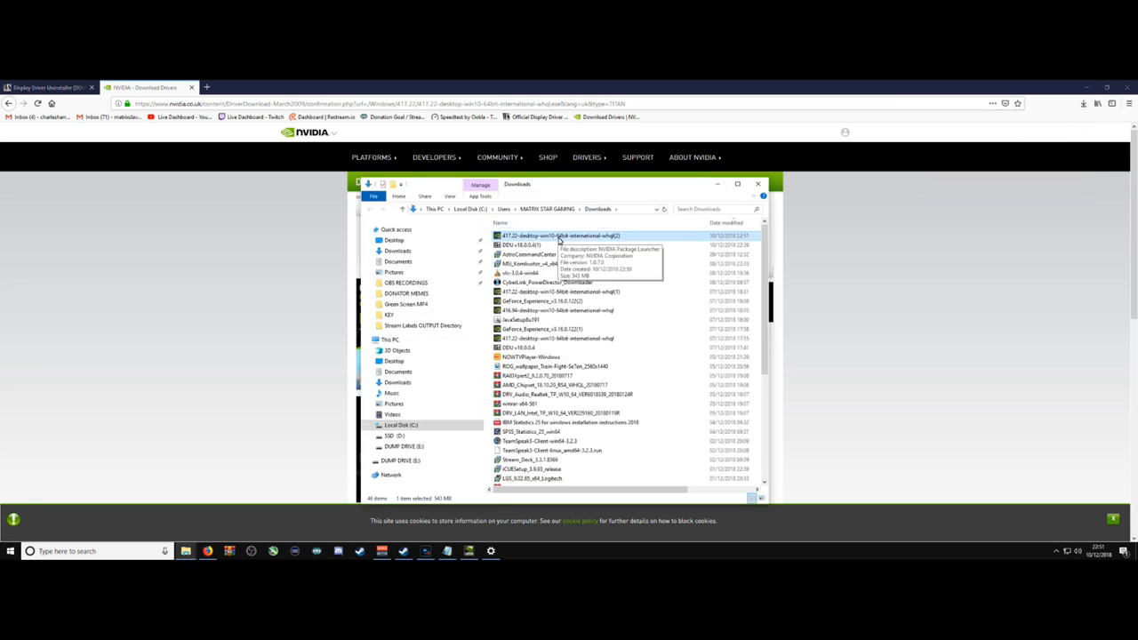
# Step: Maximize the Downloads folder window and display its files as extra large icons
pyautogui.click(737, 184)
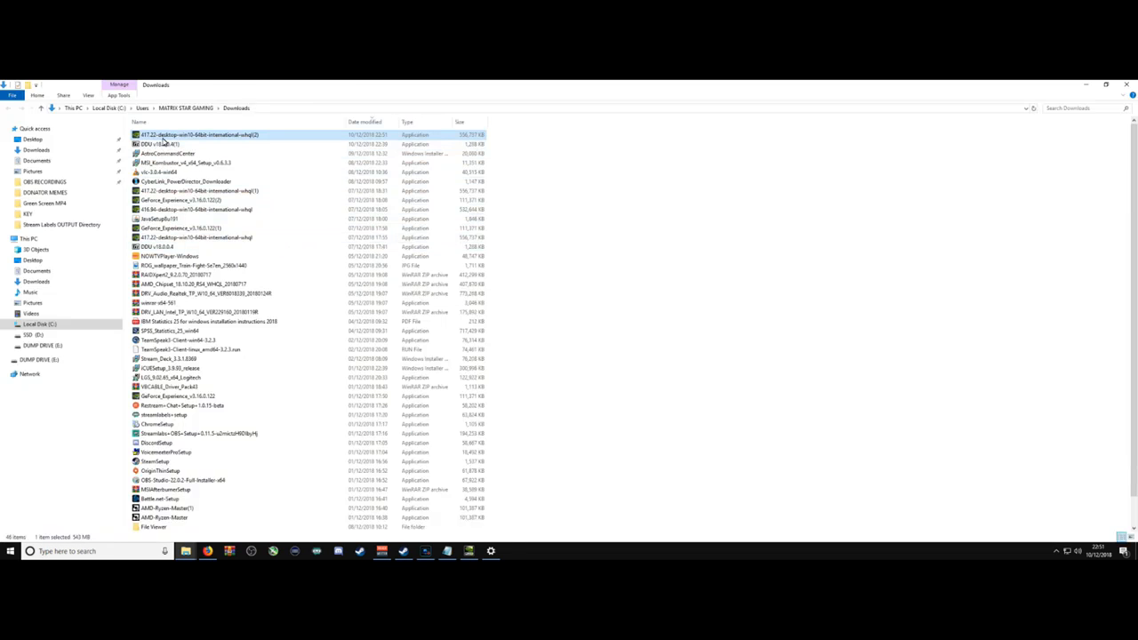
pyautogui.click(88, 95)
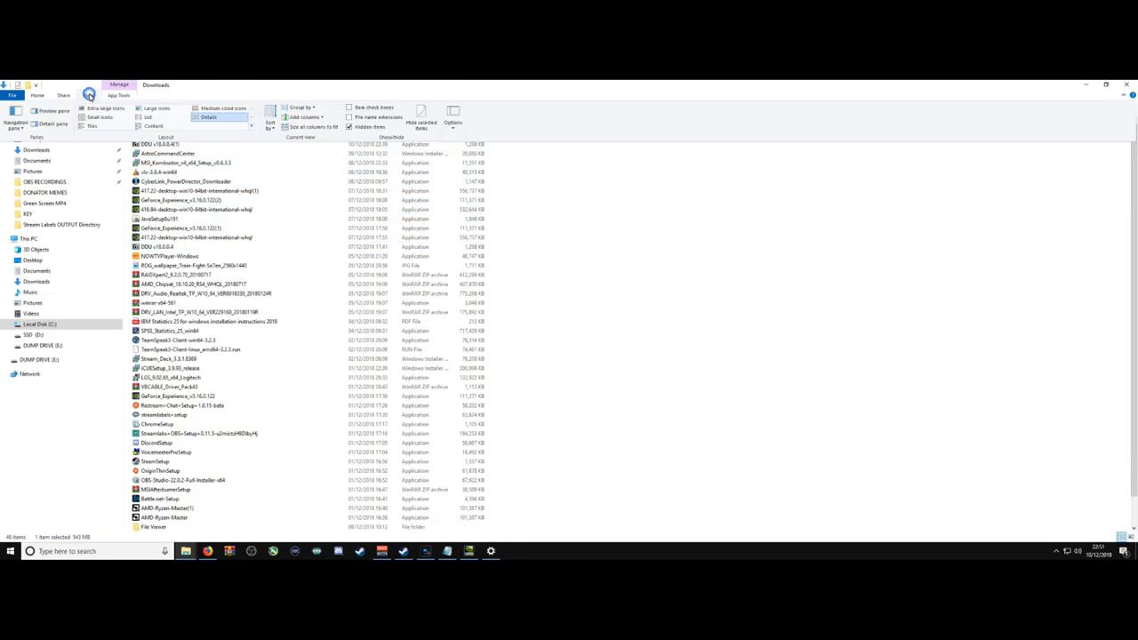
pyautogui.click(90, 110)
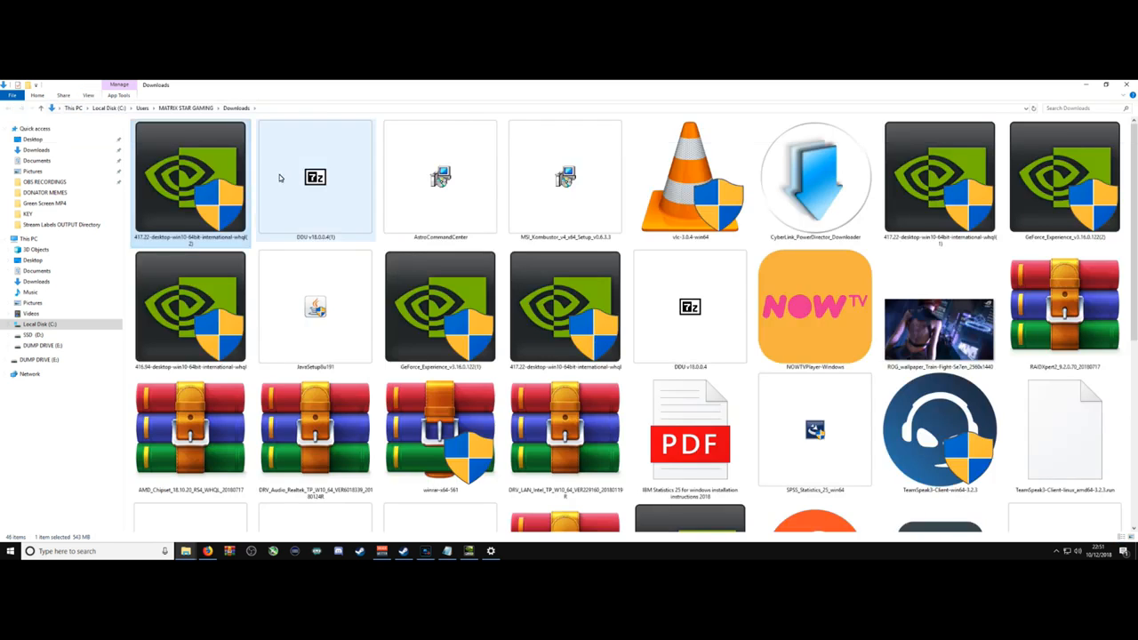
pyautogui.moveTo(171, 180); pyautogui.dragTo(178, 206)
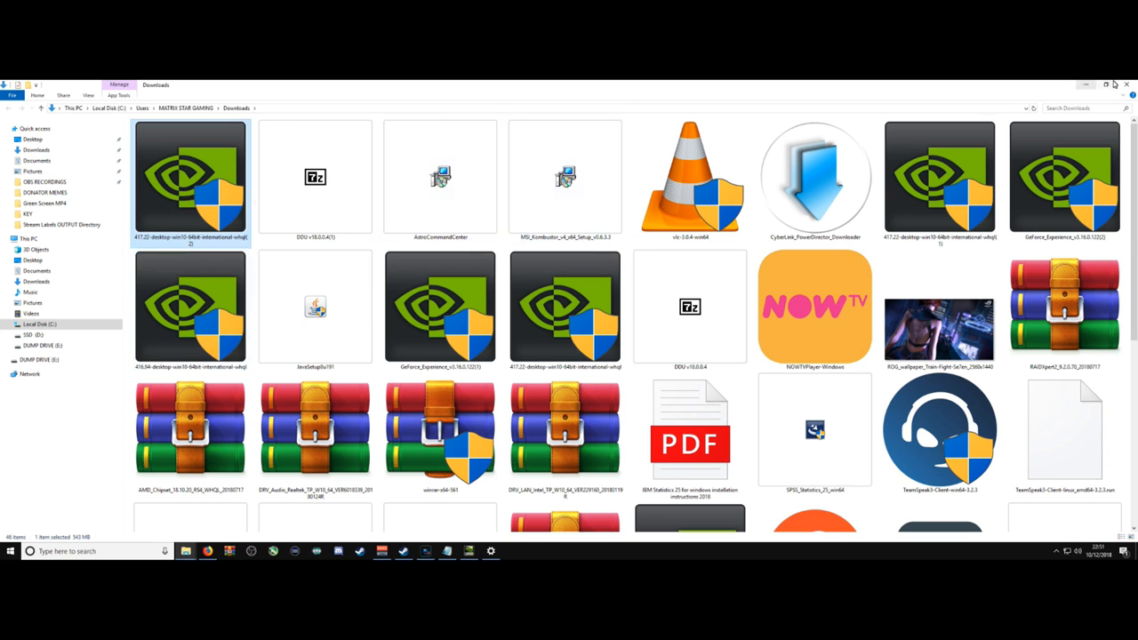
# Step: Change the Downloads folder to large icons, point out the downloaded 417.22 driver installer, and minimize the window
pyautogui.click(88, 95)
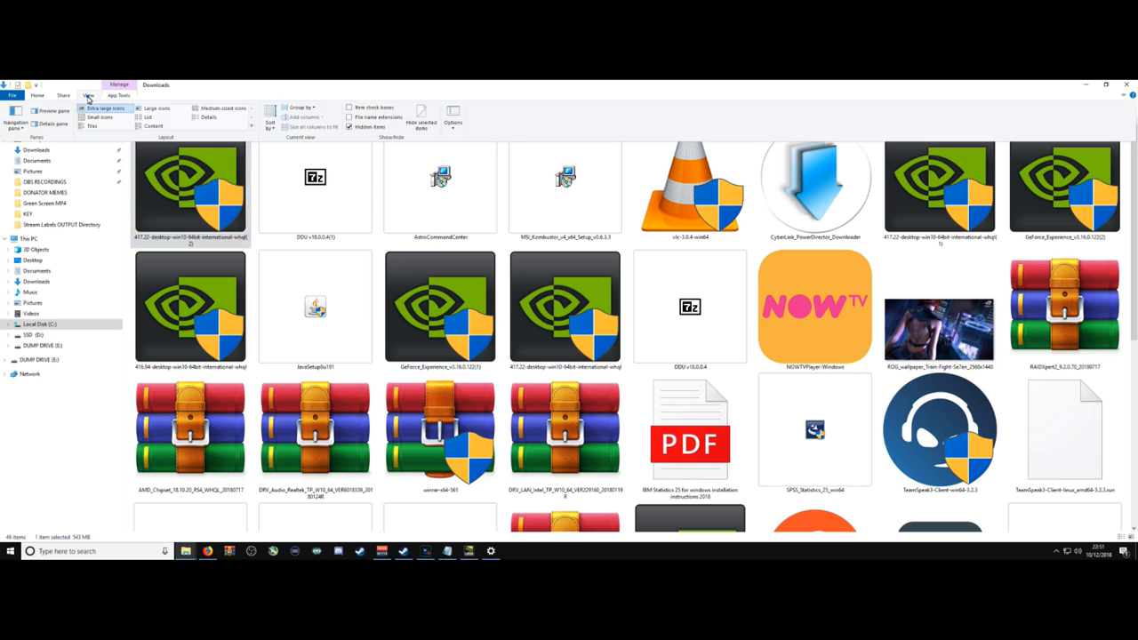
pyautogui.click(90, 117)
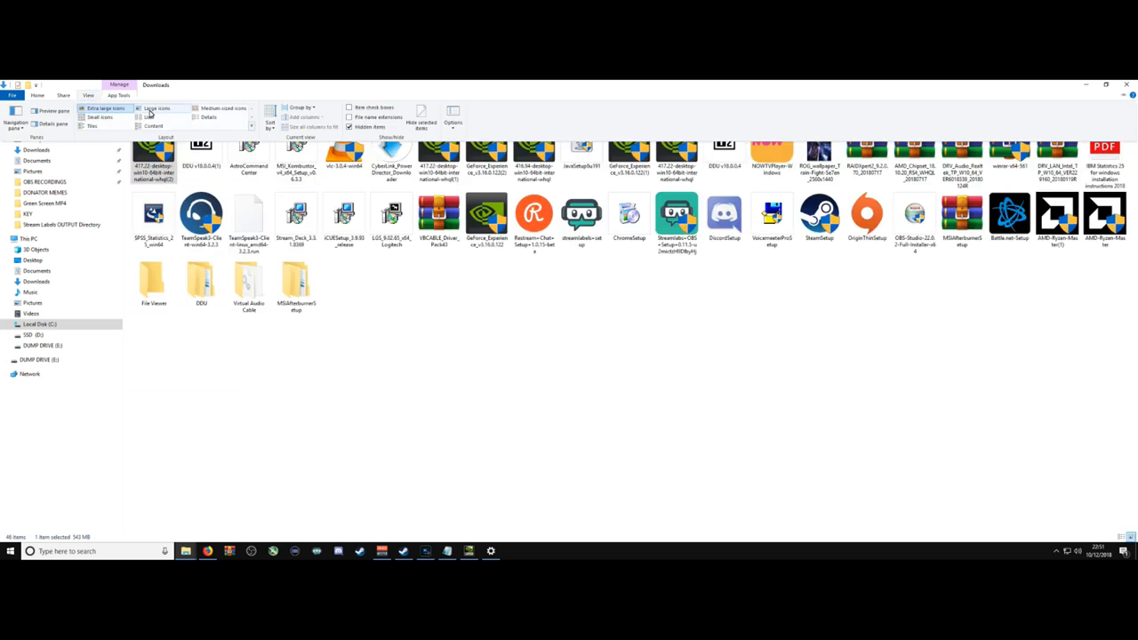
pyautogui.click(153, 108)
pyautogui.moveTo(156, 147); pyautogui.dragTo(500, 400)
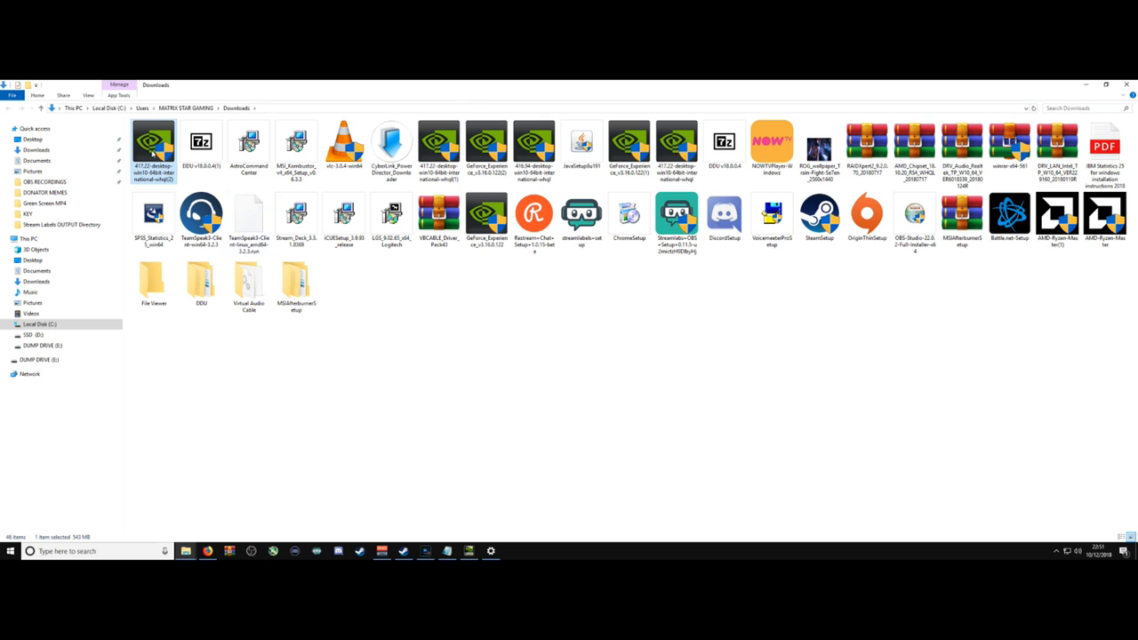
pyautogui.moveTo(153, 153); pyautogui.dragTo(401, 287)
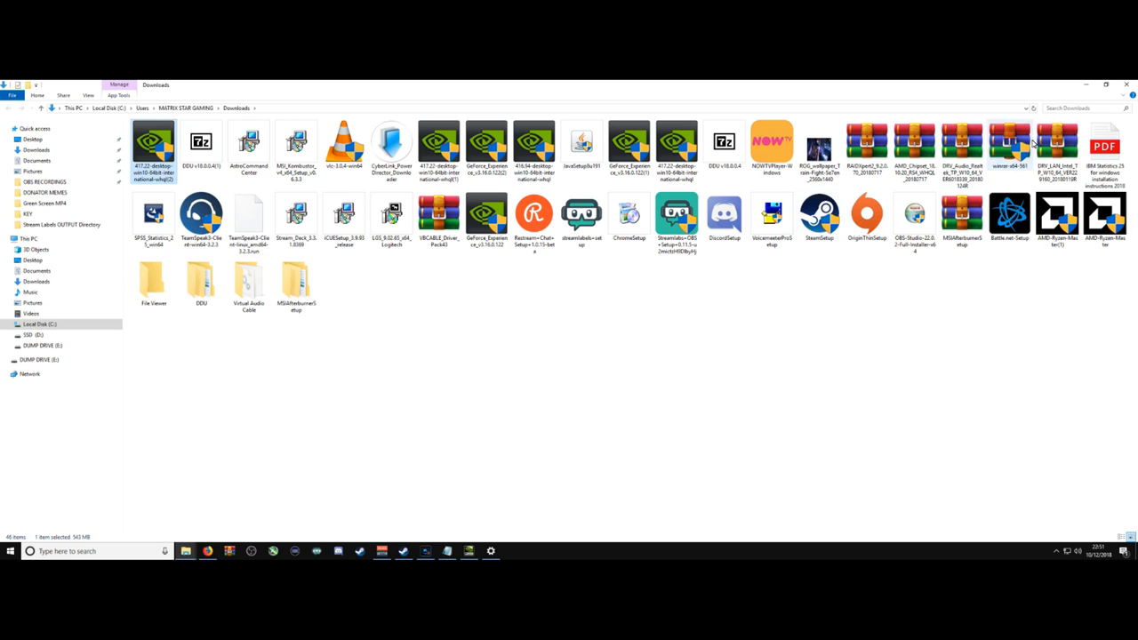
pyautogui.click(1084, 85)
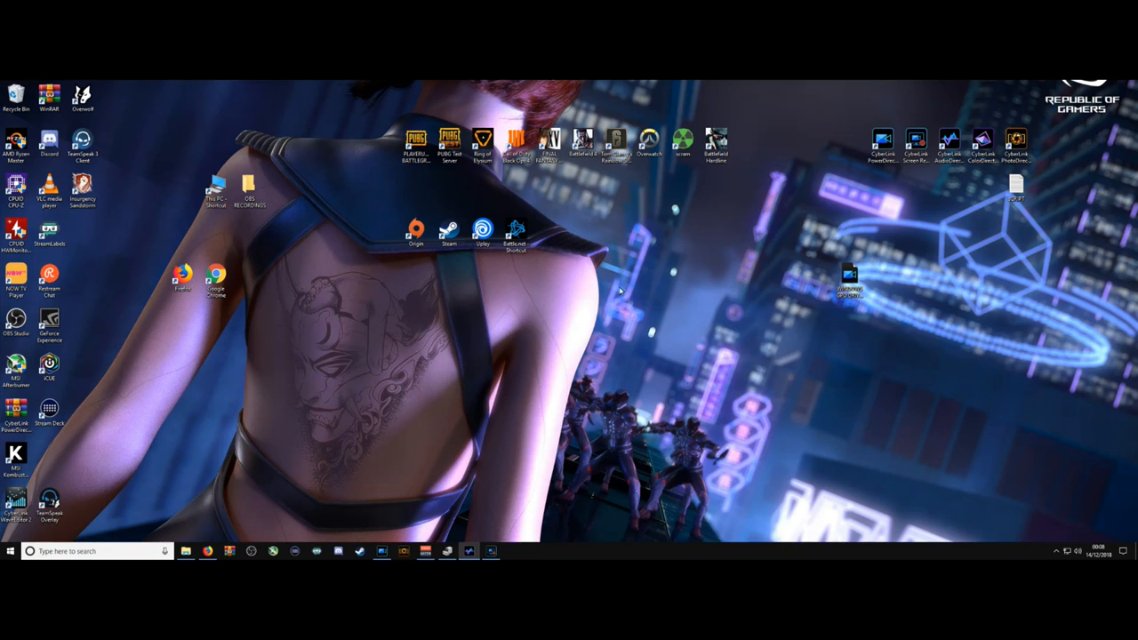
# Step: Open the NVIDIA Control Panel from the desktop and examine the resolution and refresh rate choices on the Change Resolution page
pyautogui.rightClick(514, 285)
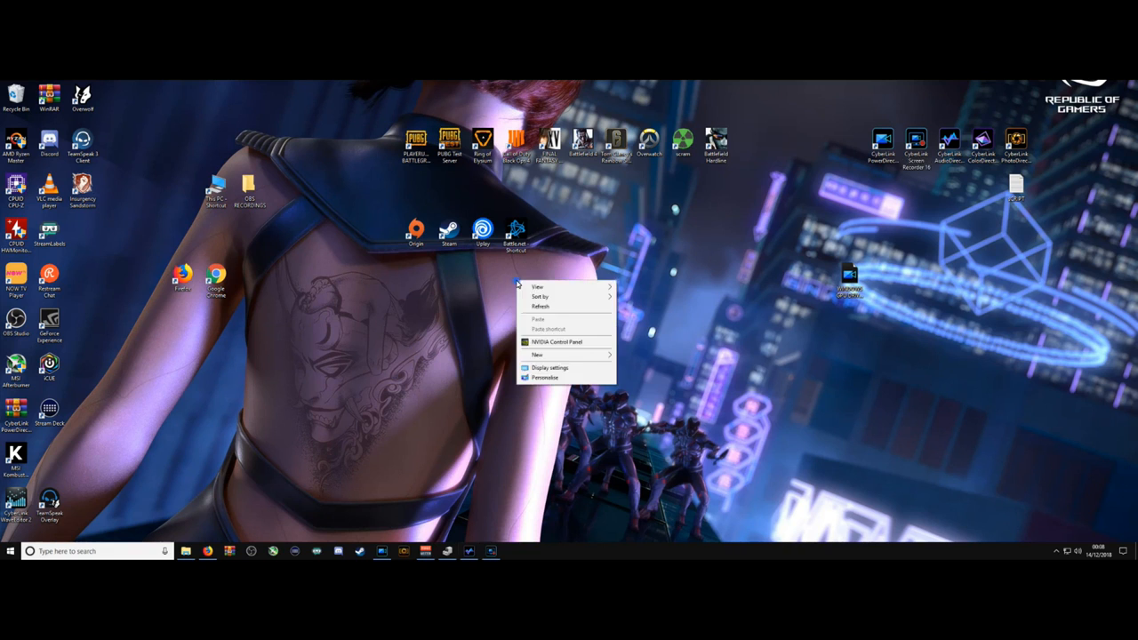
pyautogui.click(555, 344)
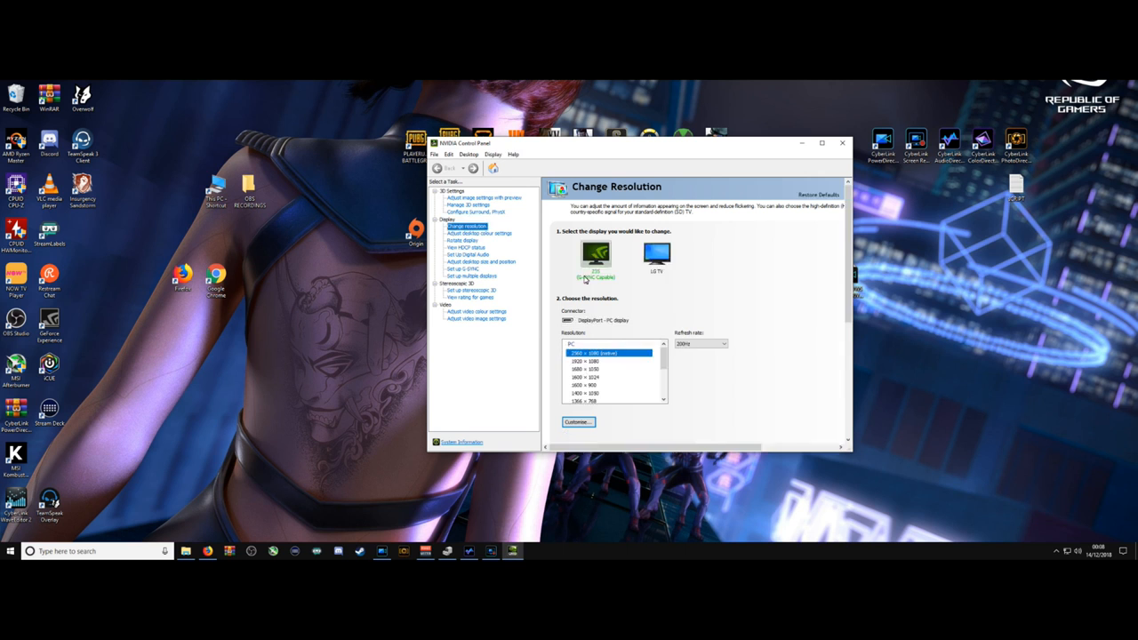
pyautogui.moveTo(602, 151); pyautogui.dragTo(525, 153)
pyautogui.click(637, 345)
pyautogui.click(632, 326)
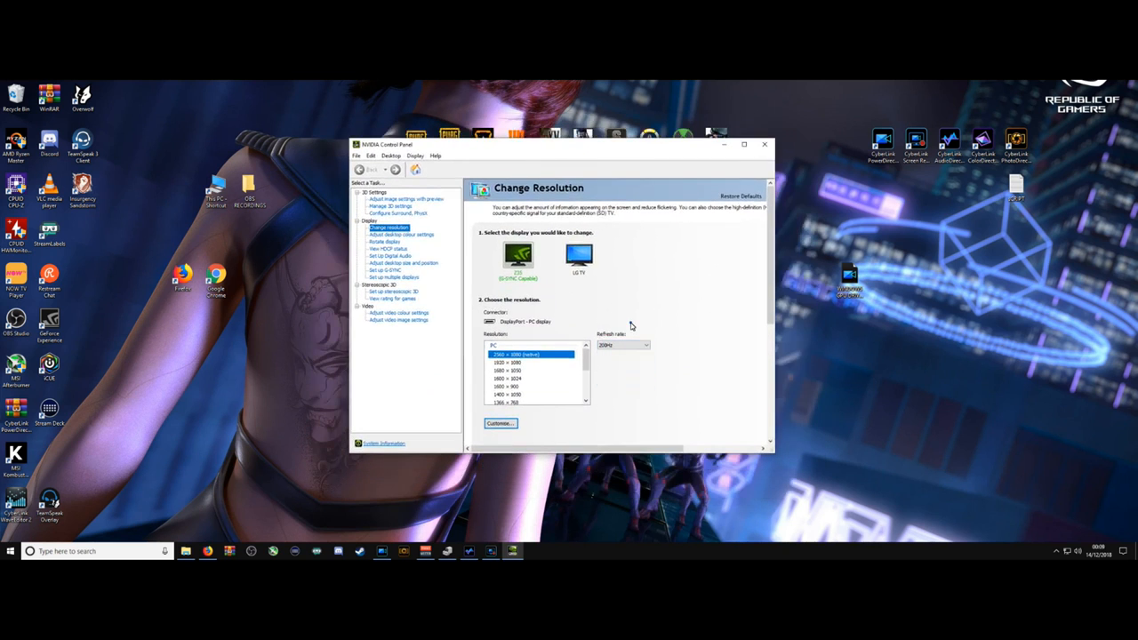
pyautogui.moveTo(588, 367)
pyautogui.mouseDown()
pyautogui.moveTo(587, 386)
pyautogui.moveTo(584, 347)
pyautogui.mouseUp()
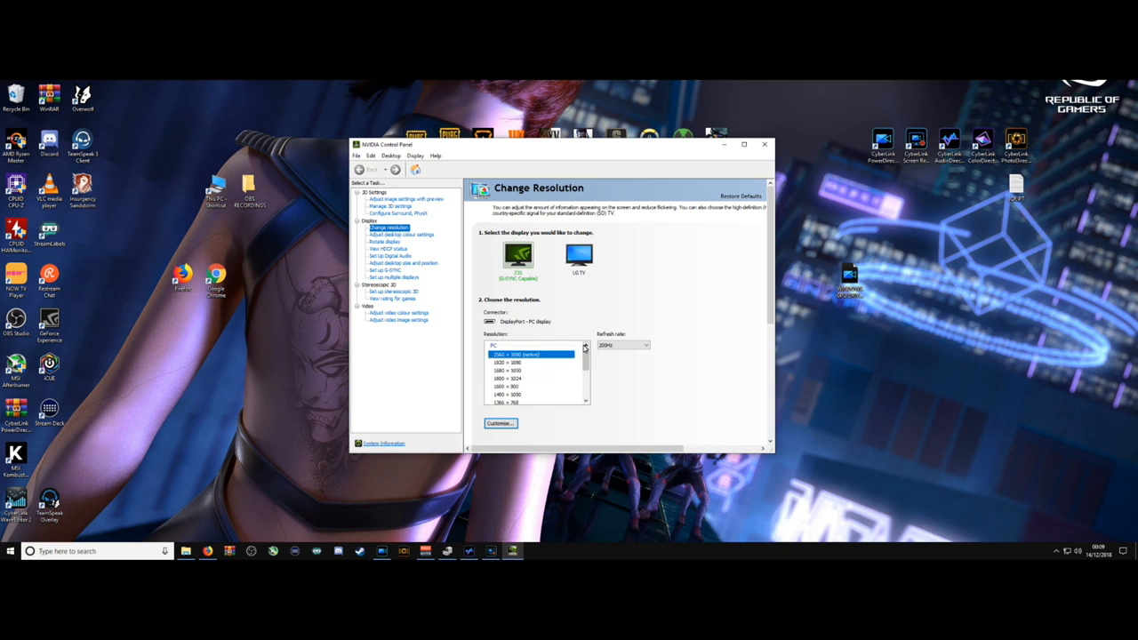
# Step: Open the Adjust Desktop Colour Settings page in NVIDIA Control Panel, examine its colour options, and reposition the window slightly
pyautogui.click(400, 234)
pyautogui.moveTo(770, 259)
pyautogui.mouseDown()
pyautogui.moveTo(775, 328)
pyautogui.moveTo(780, 258)
pyautogui.moveTo(780, 338)
pyautogui.moveTo(780, 249)
pyautogui.mouseUp()
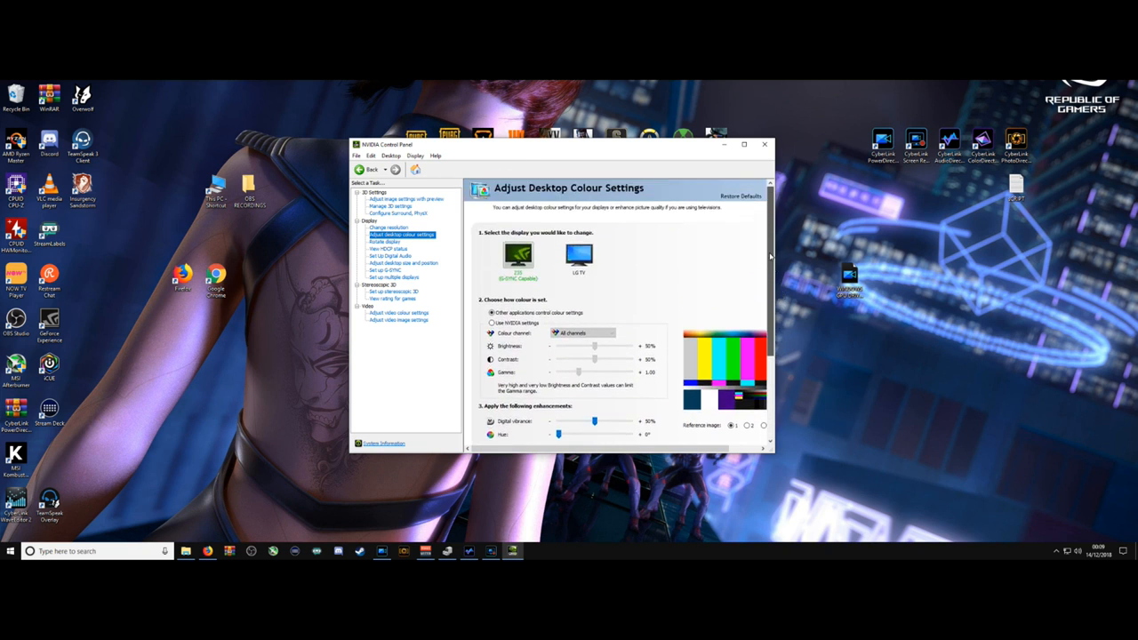
pyautogui.moveTo(690, 153); pyautogui.dragTo(716, 162)
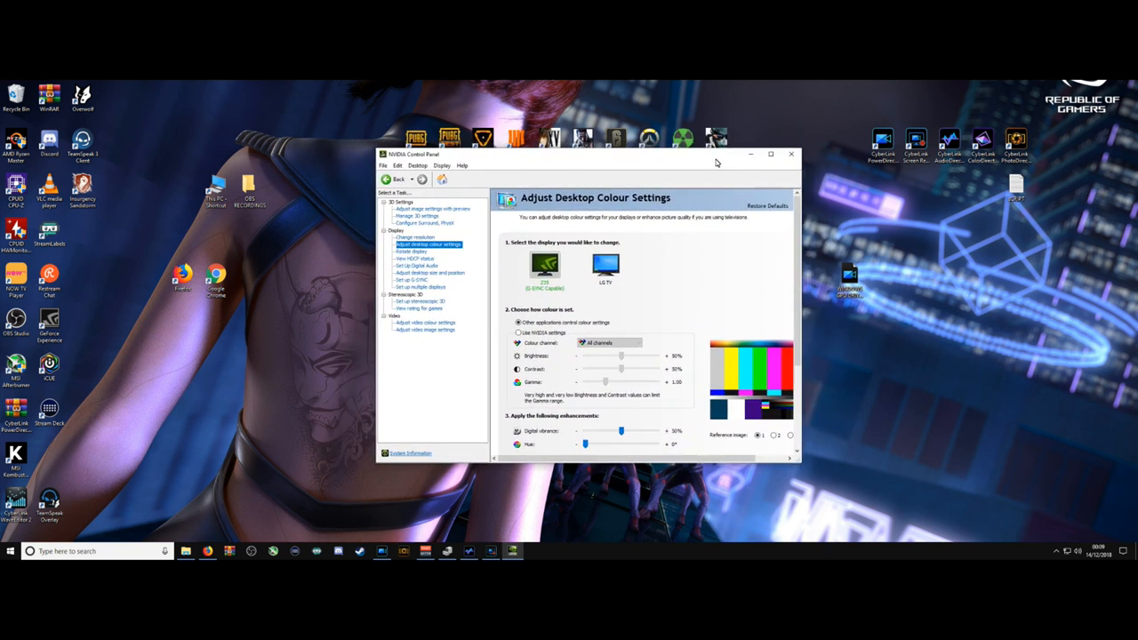
# Step: Look over the available Display and Desktop commands without changing any, and close the NVIDIA Control Panel
pyautogui.click(442, 167)
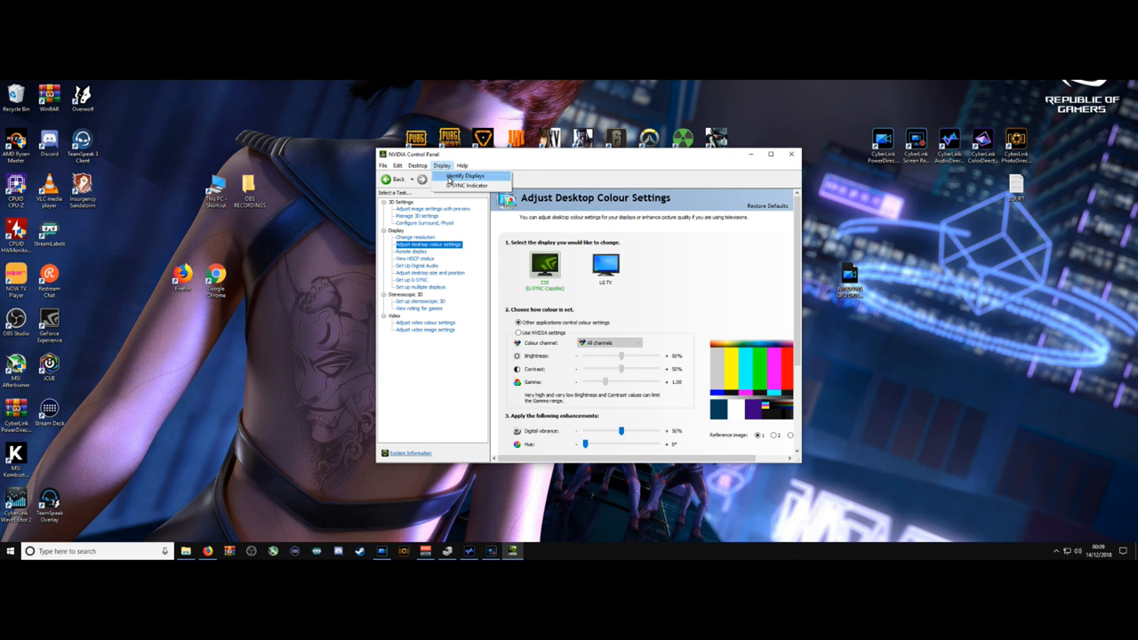
pyautogui.moveTo(456, 169)
pyautogui.moveTo(413, 169)
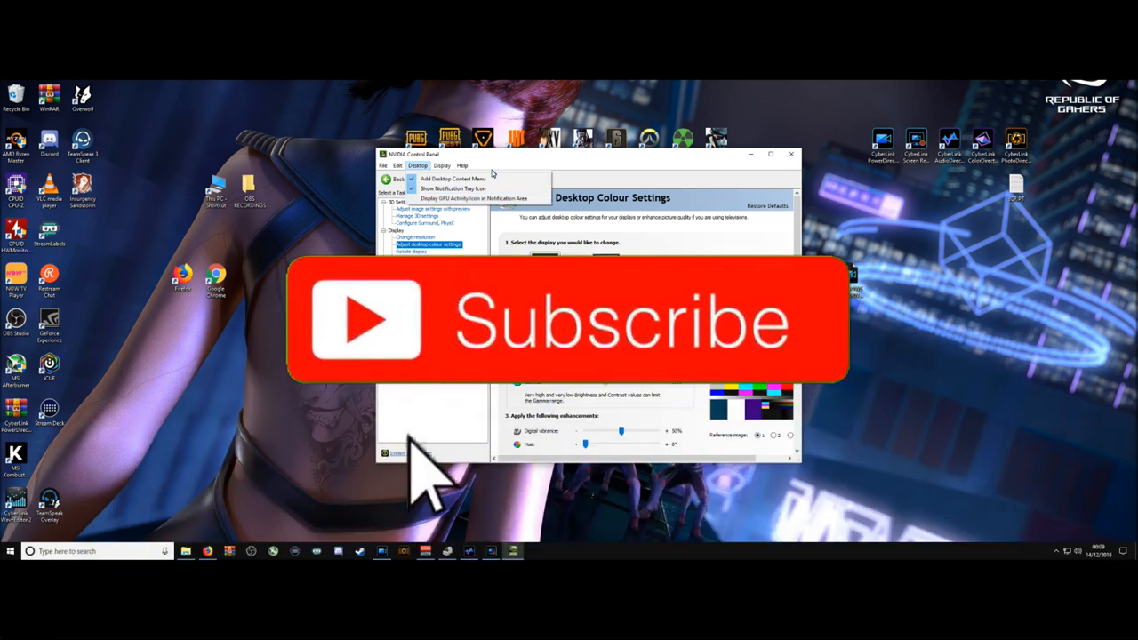
pyautogui.click(493, 171)
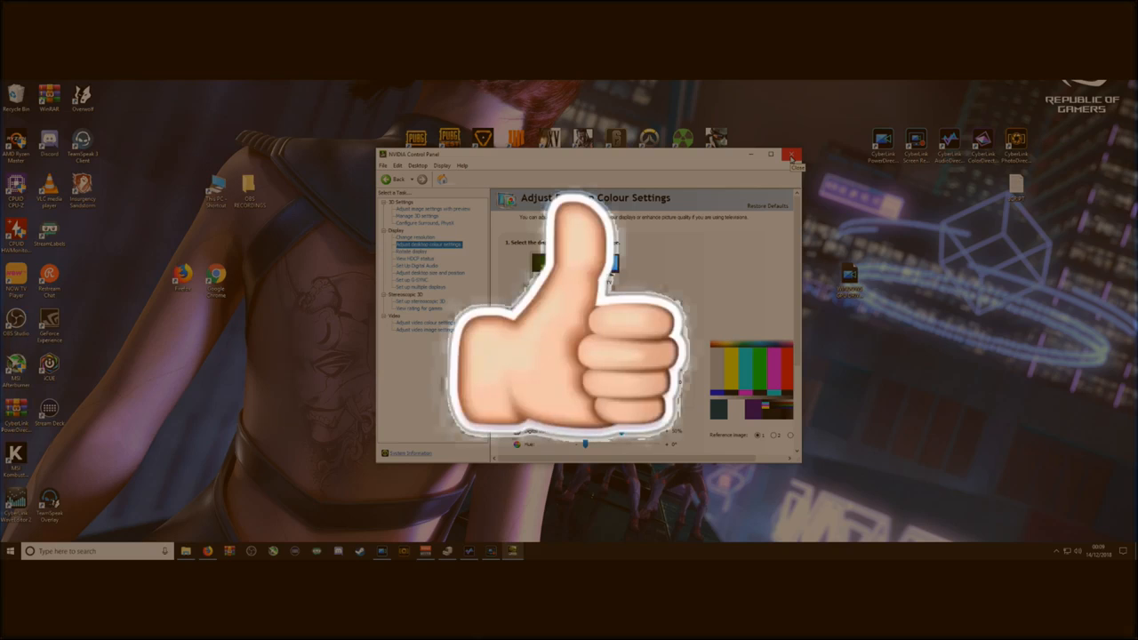
pyautogui.click(791, 158)
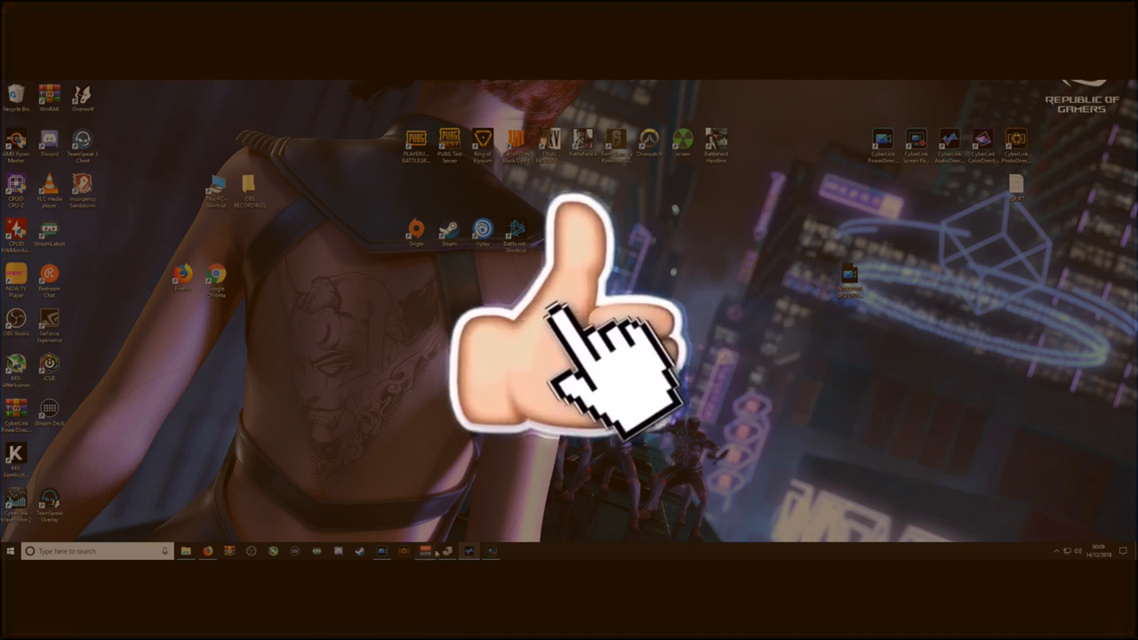